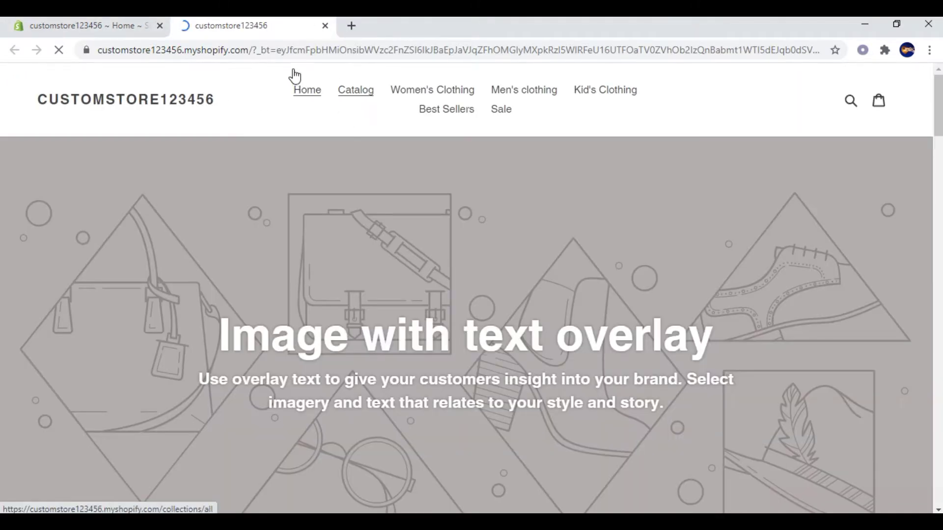
{"action": "left_click", "coordinate": [276, 83]}
{"action": "left_click_drag", "start_coordinate": [295, 102], "coordinate": [623, 131]}
{"action": "left_click", "coordinate": [623, 131]}
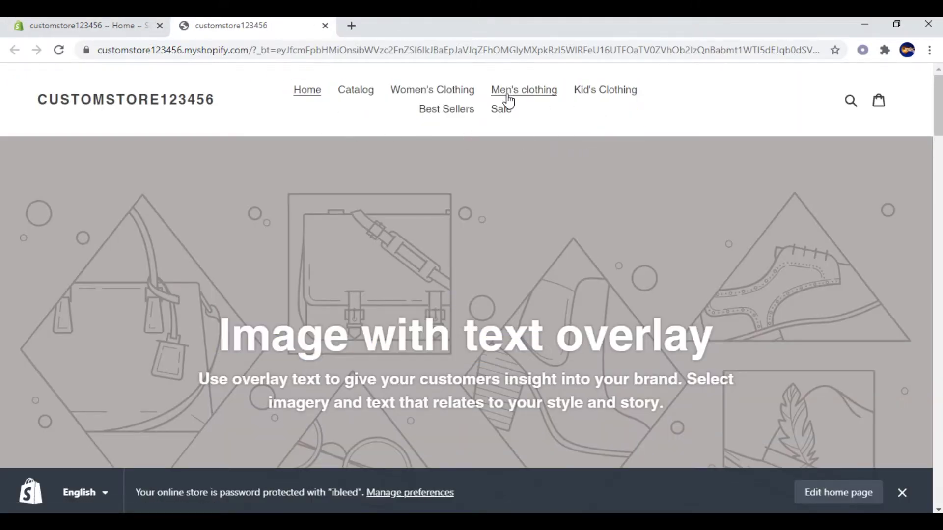
In the store admin, start a new product collection titled "dresses"
{"action": "left_click", "coordinate": [101, 26]}
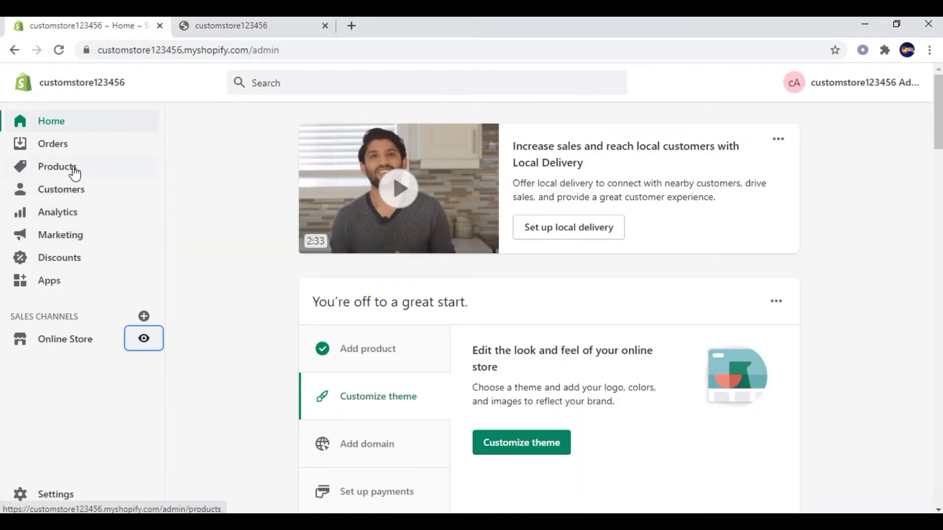
{"action": "left_click", "coordinate": [75, 172]}
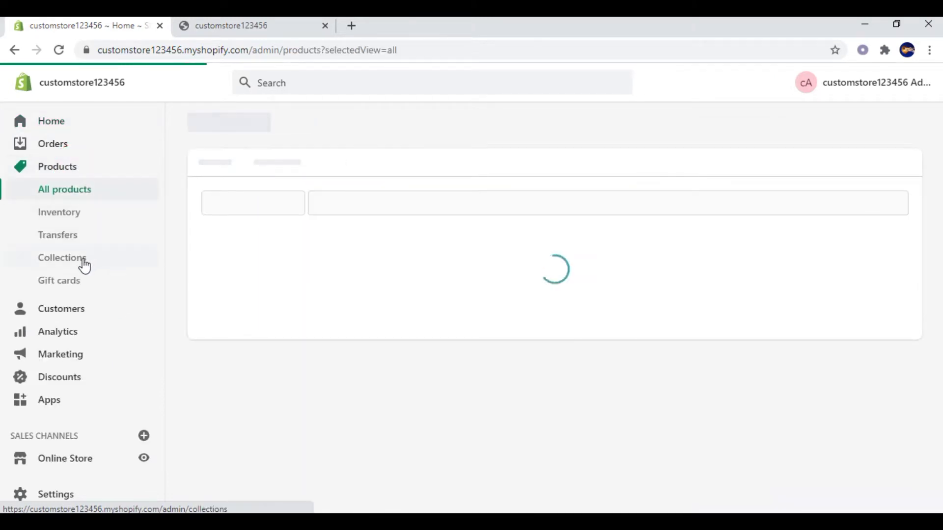
{"action": "left_click", "coordinate": [84, 263]}
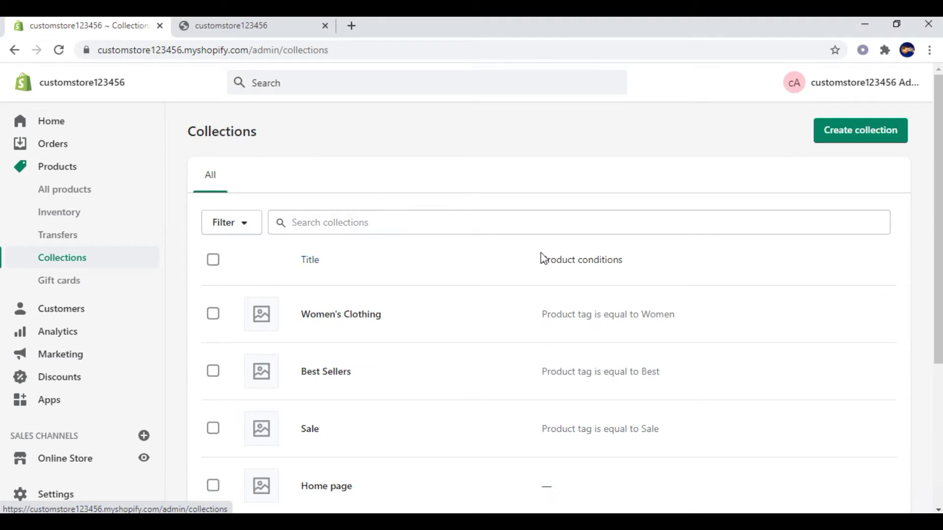
{"action": "left_click", "coordinate": [834, 141]}
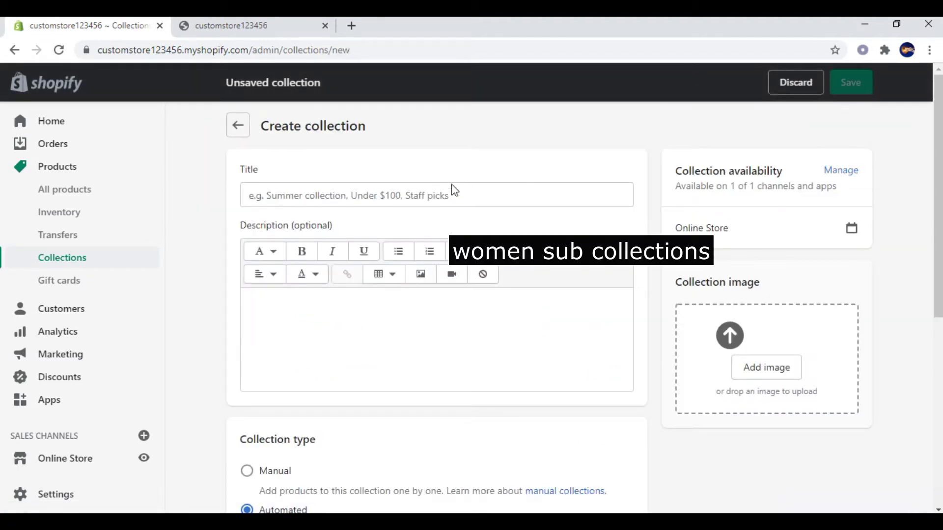
{"action": "left_click", "coordinate": [379, 197]}
{"action": "type", "text": "dresses"}
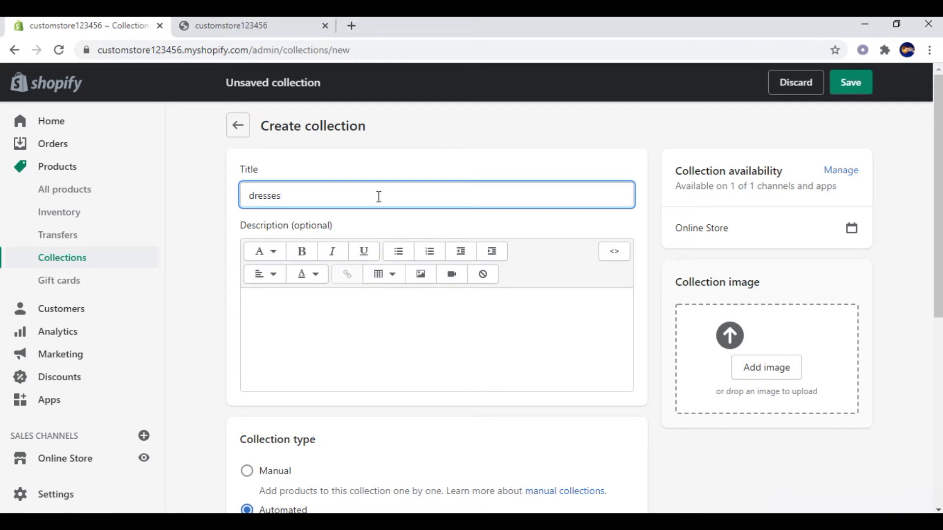
Set the dresses collection's conditions to product tag equal to "dresses" and product tag equal to "women", and save the collection
{"action": "scroll", "coordinate": [454, 343], "scroll_direction": "down", "scroll_amount": 5}
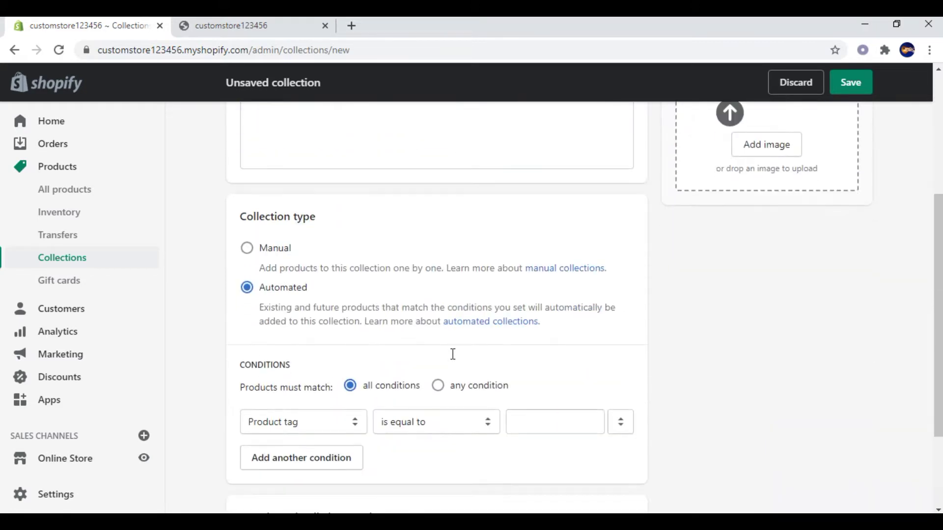
{"action": "left_click", "coordinate": [558, 378]}
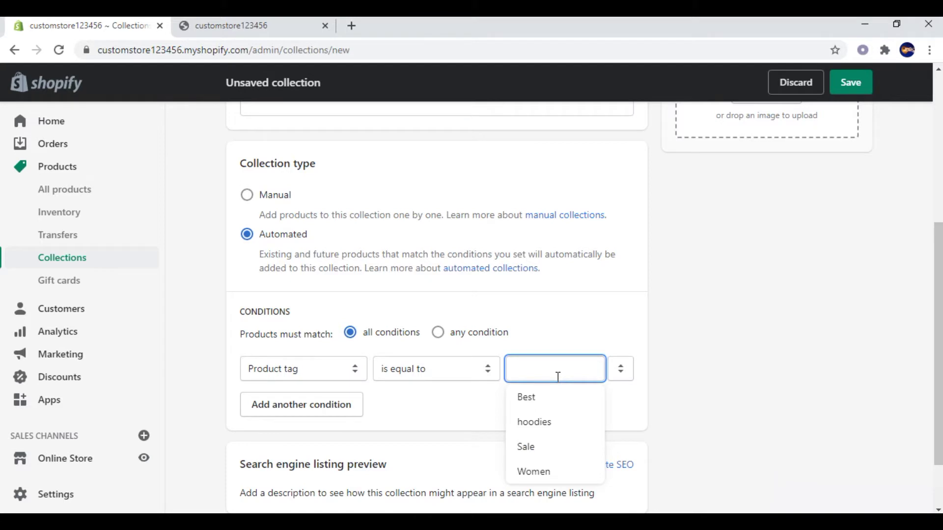
{"action": "type", "text": "dresses"}
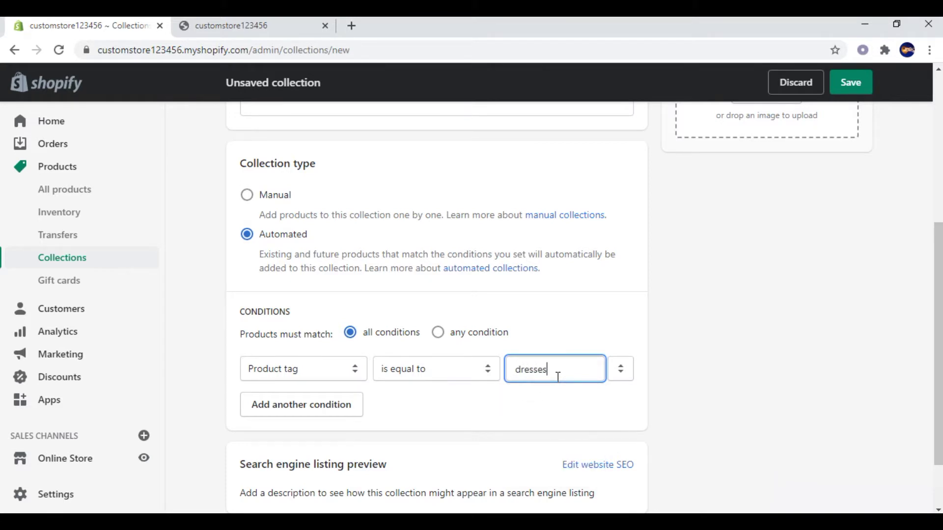
{"action": "left_click", "coordinate": [285, 409]}
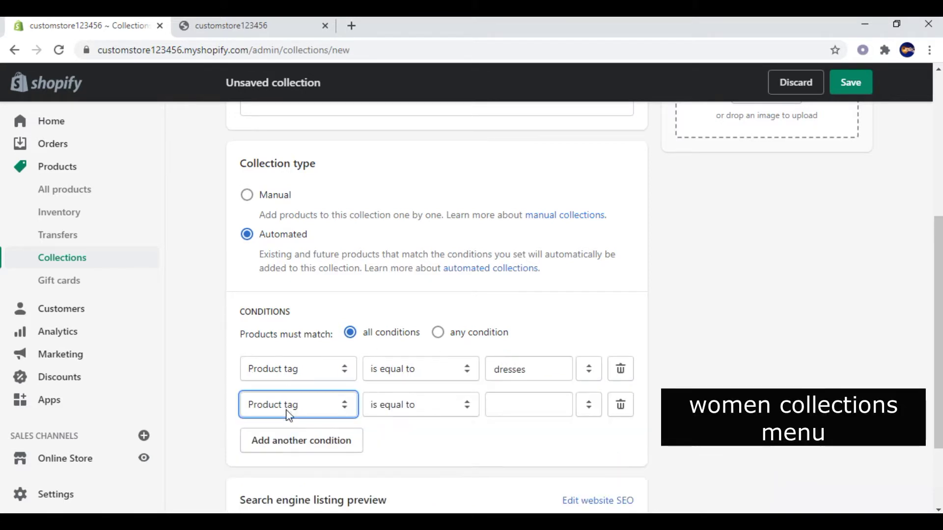
{"action": "left_click", "coordinate": [499, 404]}
{"action": "type", "text": "women"}
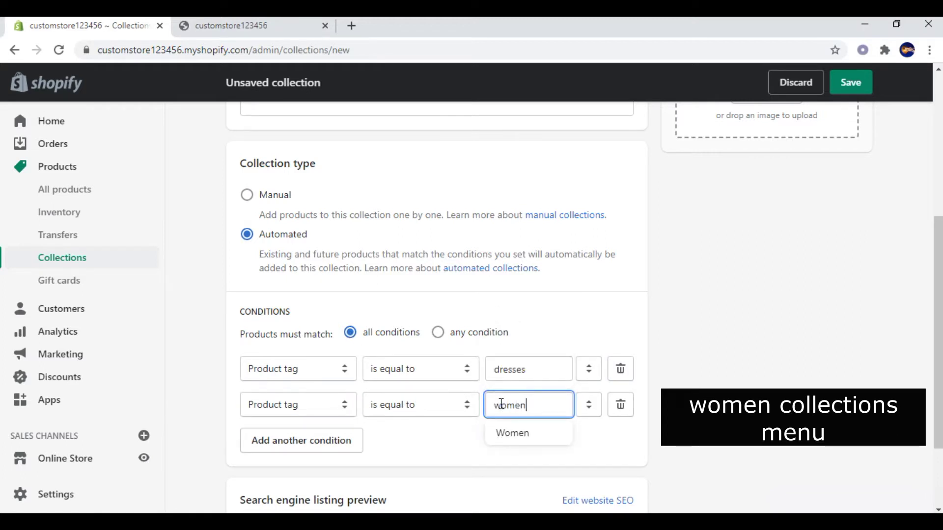
{"action": "left_click", "coordinate": [589, 447]}
{"action": "scroll", "coordinate": [567, 432], "scroll_direction": "down", "scroll_amount": 1}
{"action": "left_click", "coordinate": [857, 92]}
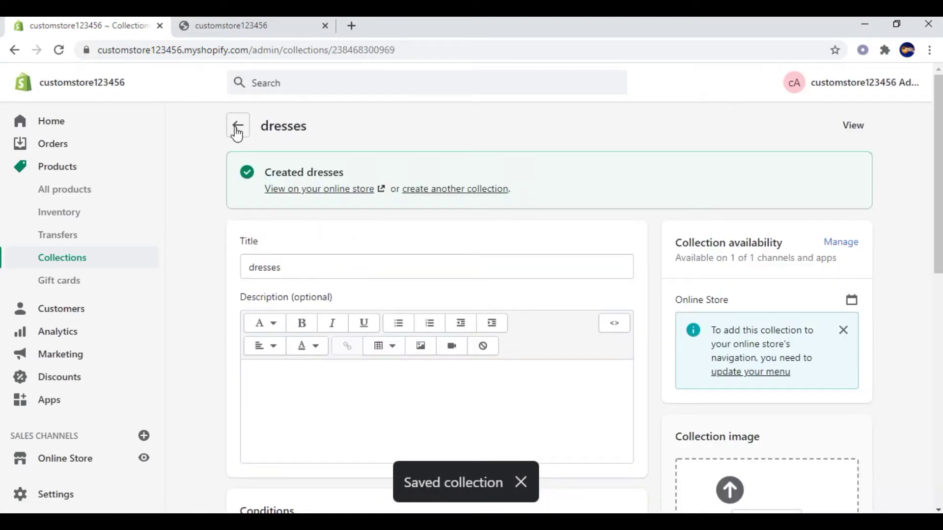
{"action": "left_click", "coordinate": [238, 129]}
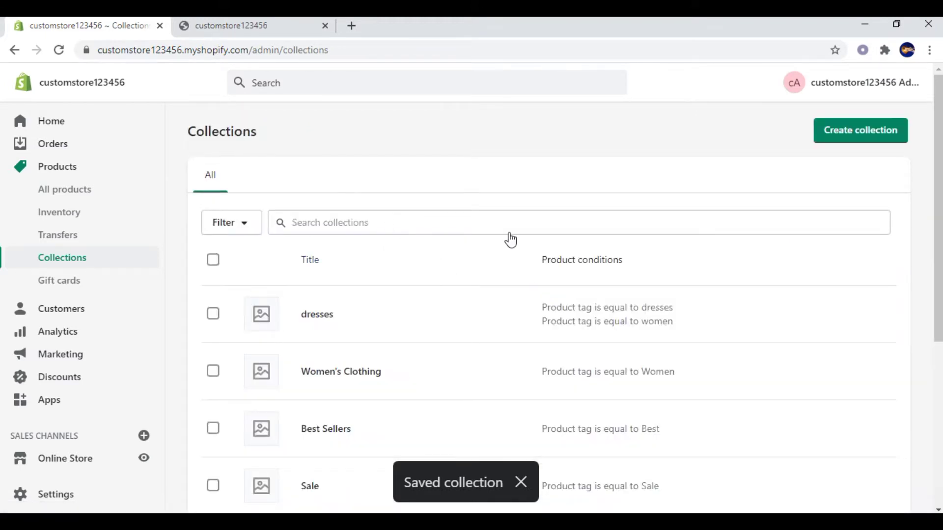
Start another collection titled "Hoodies"
{"action": "left_click", "coordinate": [864, 142]}
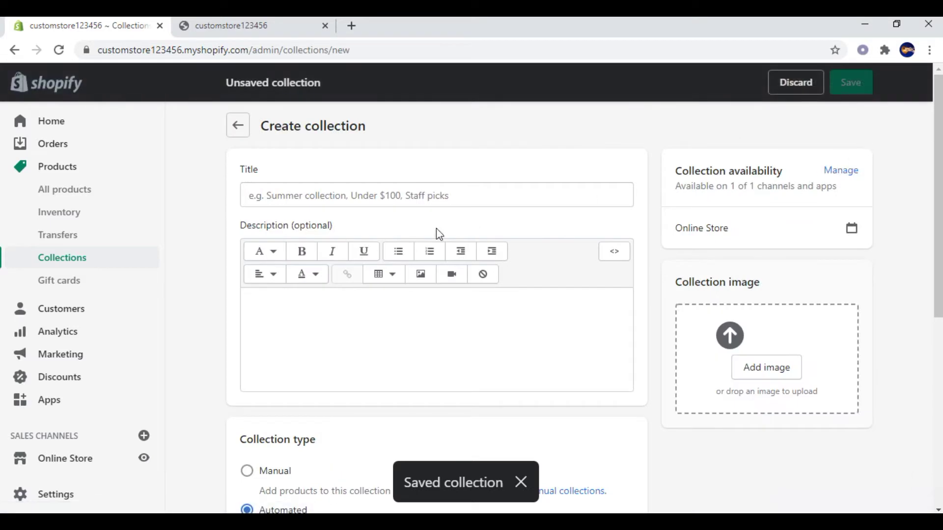
{"action": "left_click", "coordinate": [361, 200]}
{"action": "type", "text": "h"}
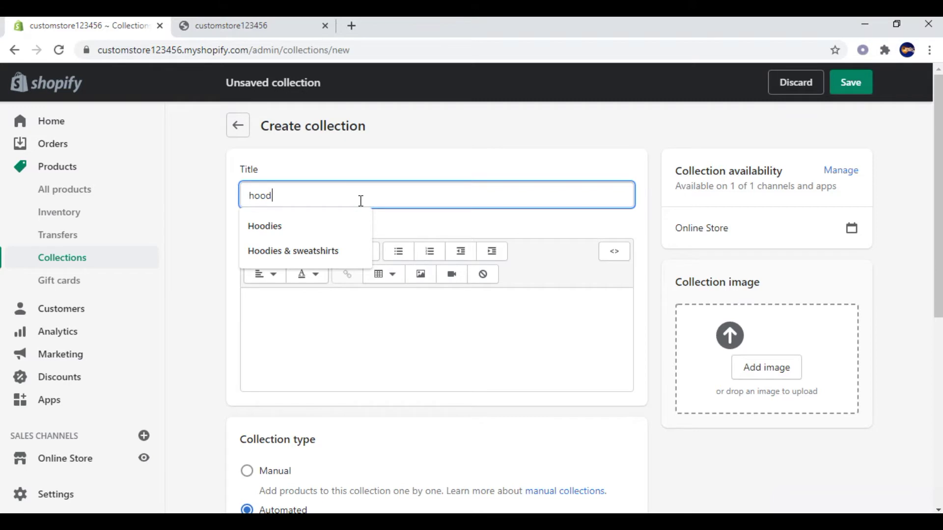
{"action": "left_click", "coordinate": [309, 229]}
Set the Hoodies collection's conditions to product tag equal to "hoodies" and product tag equal to "Women", and save the collection
{"action": "scroll", "coordinate": [438, 309], "scroll_direction": "down", "scroll_amount": 2}
{"action": "scroll", "coordinate": [431, 346], "scroll_direction": "down", "scroll_amount": 4}
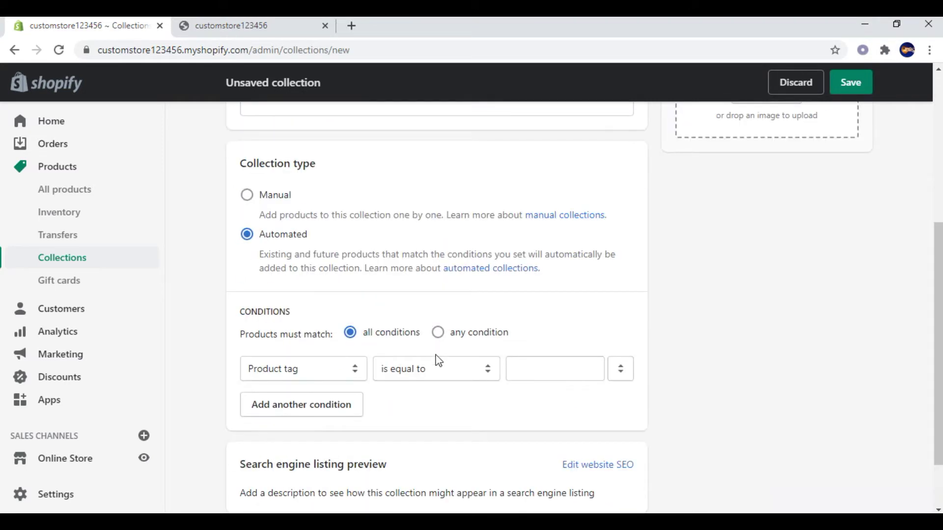
{"action": "left_click", "coordinate": [528, 363]}
{"action": "type", "text": "ho"}
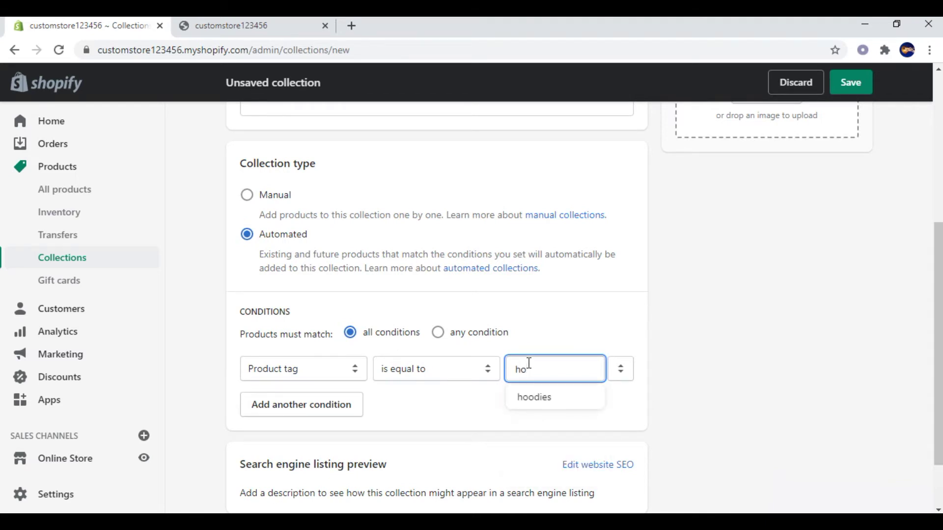
{"action": "left_click", "coordinate": [543, 404]}
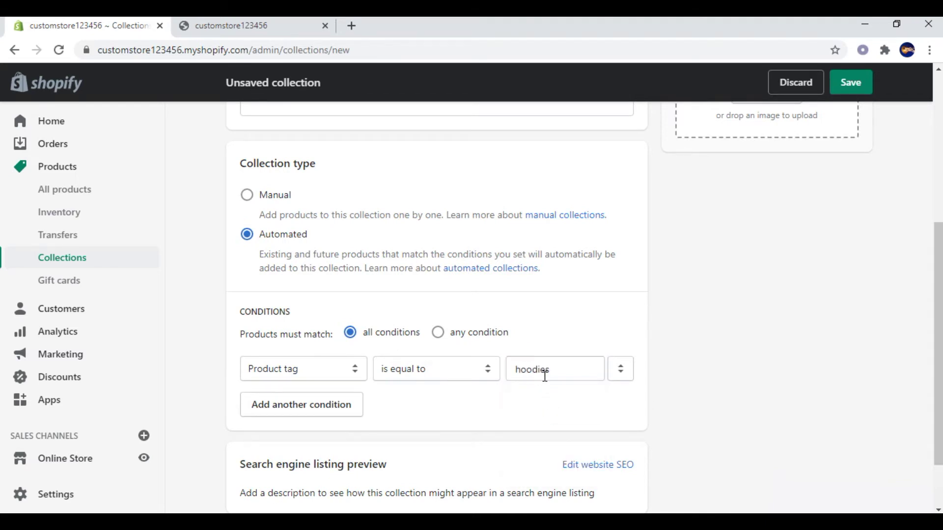
{"action": "left_click", "coordinate": [334, 411]}
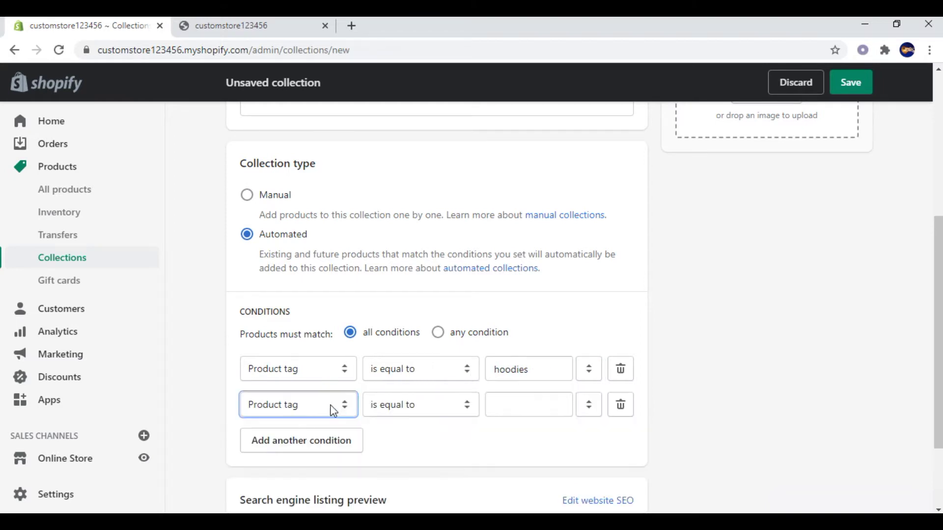
{"action": "left_click", "coordinate": [505, 403]}
{"action": "type", "text": "w"}
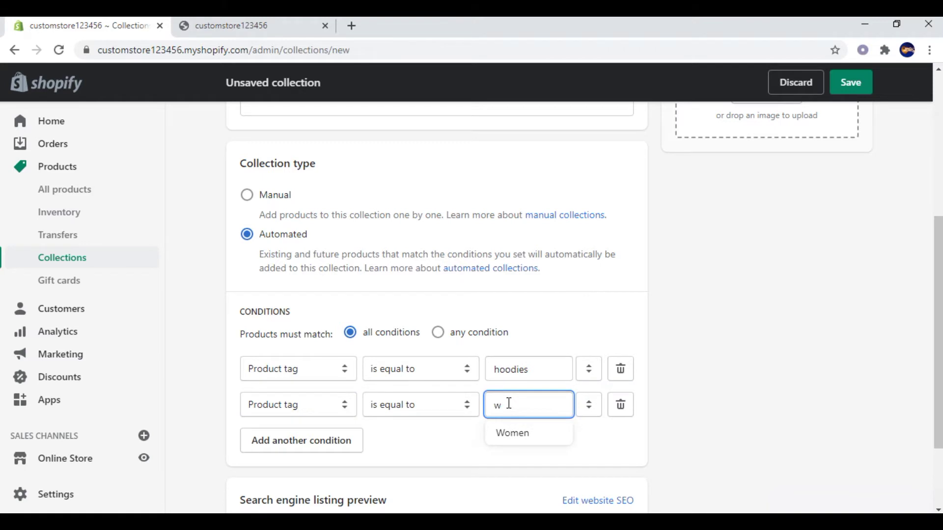
{"action": "left_click", "coordinate": [514, 434]}
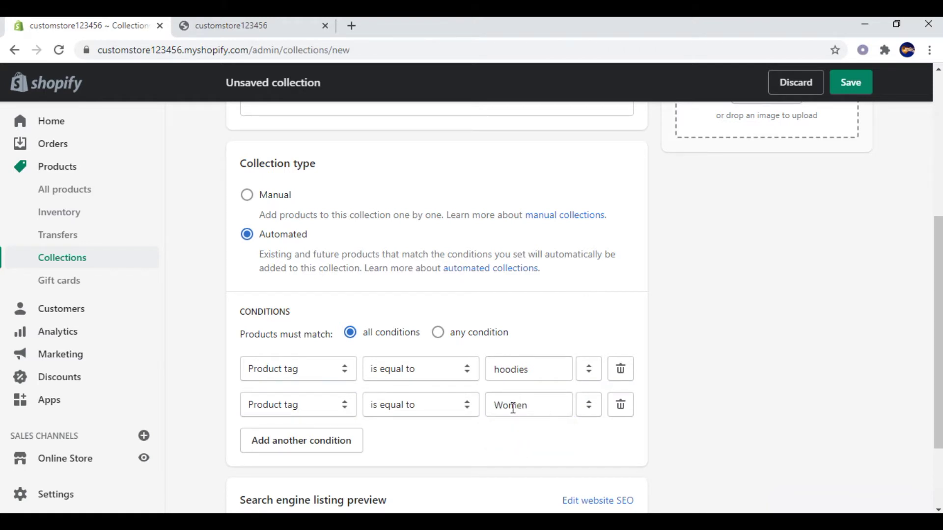
{"action": "left_click", "coordinate": [848, 86]}
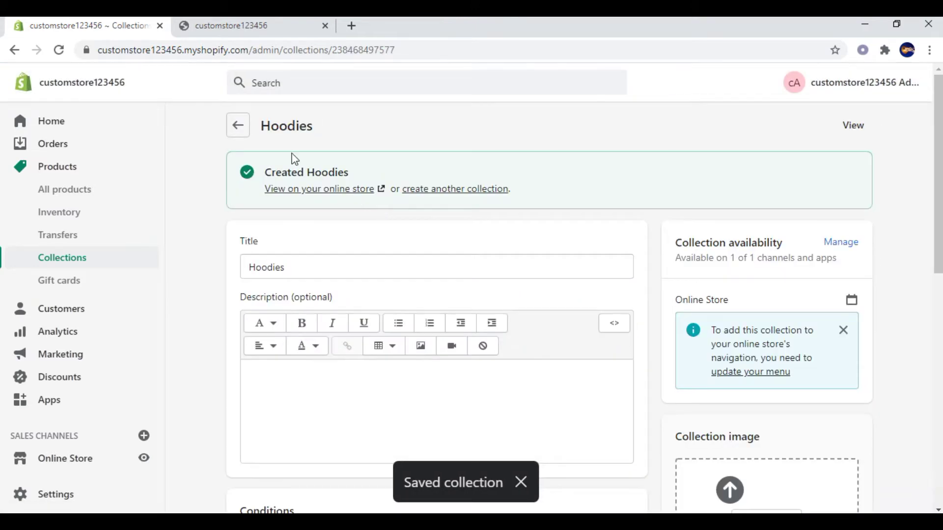
{"action": "left_click", "coordinate": [243, 129]}
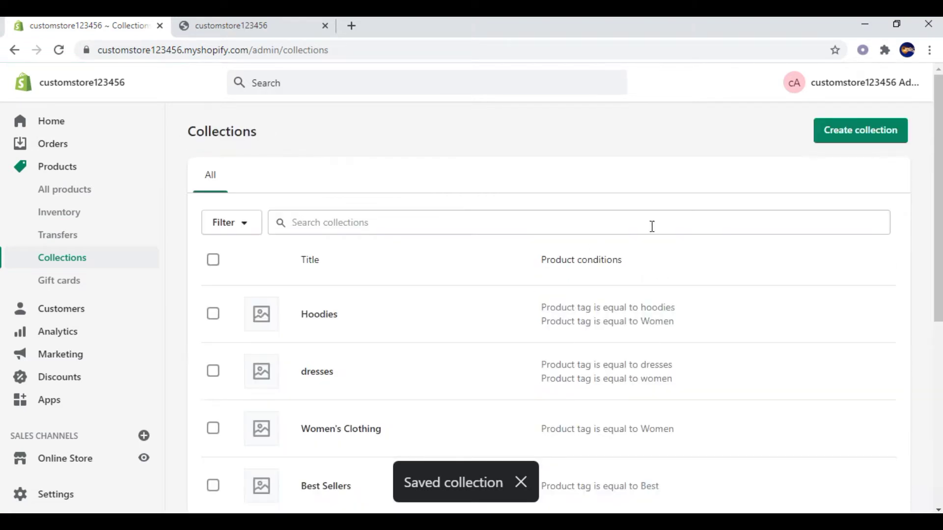
Start another collection titled "Leggings"
{"action": "left_click", "coordinate": [835, 141]}
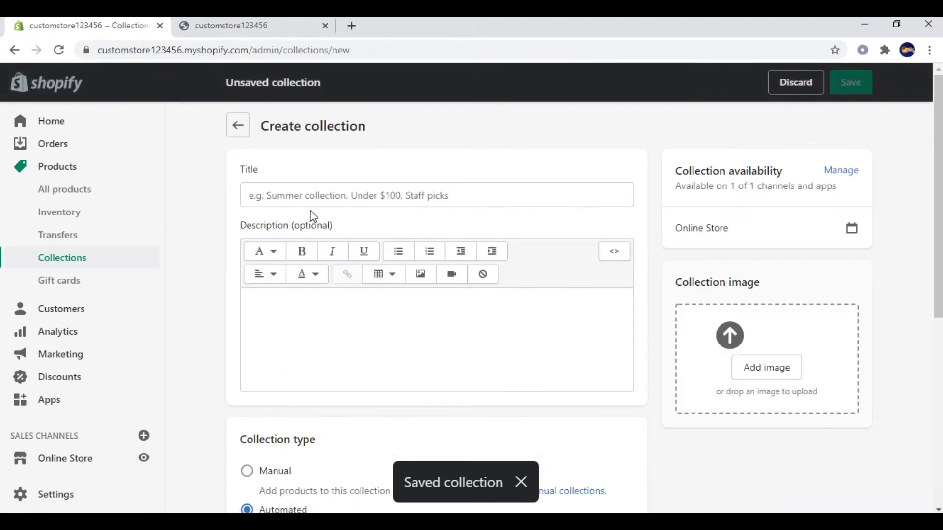
{"action": "left_click", "coordinate": [304, 200]}
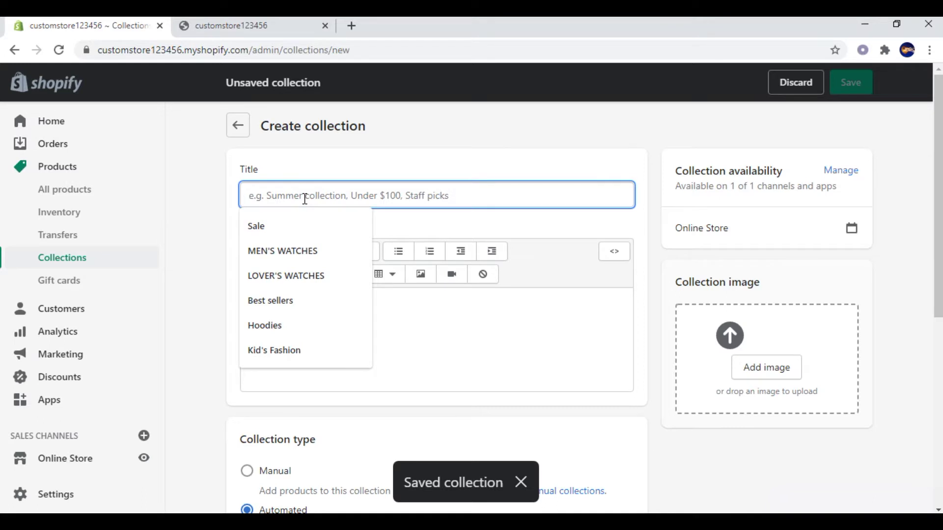
{"action": "type", "text": "Leggings"}
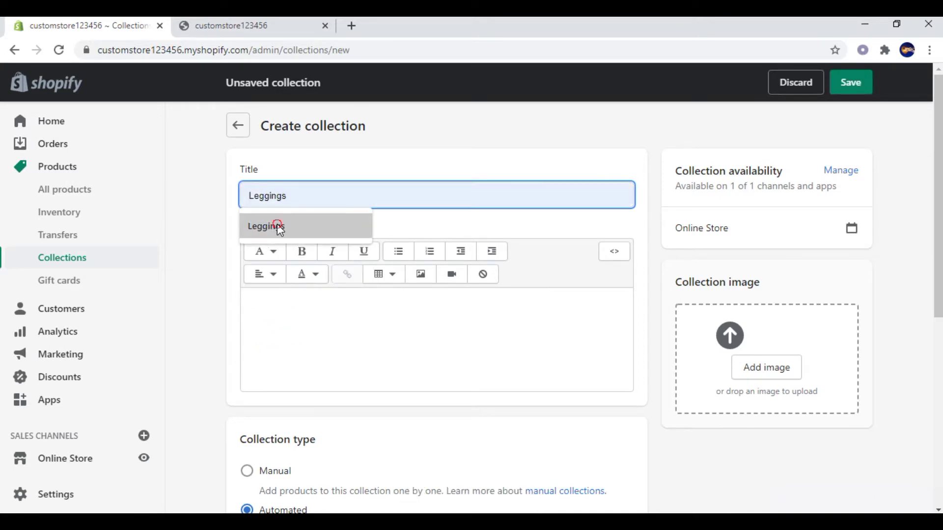
{"action": "left_click", "coordinate": [277, 224]}
Set the Leggings collection's conditions to product tag equal to "leggings" and product tag equal to "Women", and save the collection
{"action": "scroll", "coordinate": [429, 344], "scroll_direction": "down", "scroll_amount": 6}
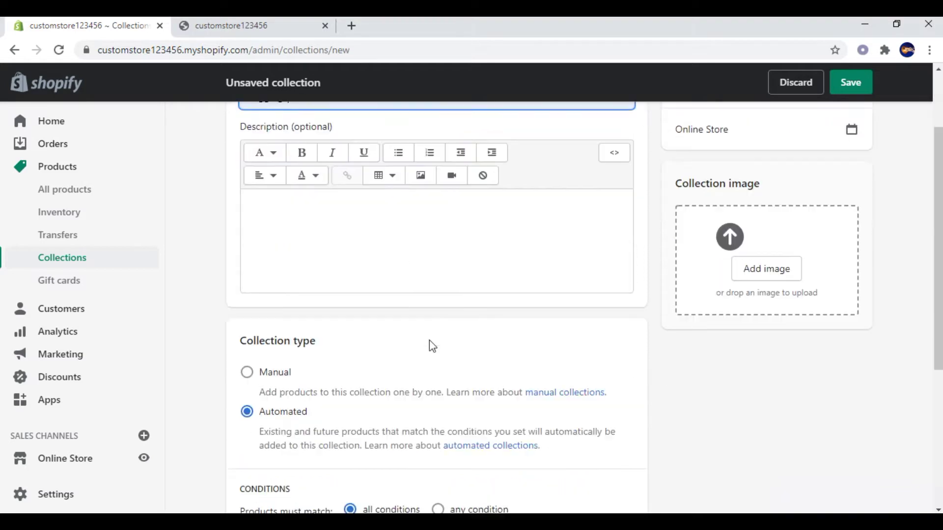
{"action": "left_click", "coordinate": [525, 370]}
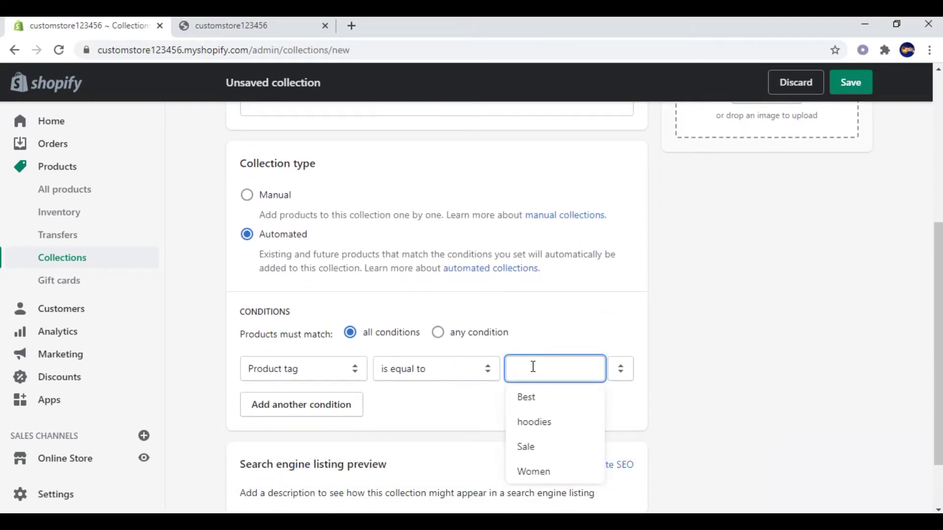
{"action": "type", "text": "leggings"}
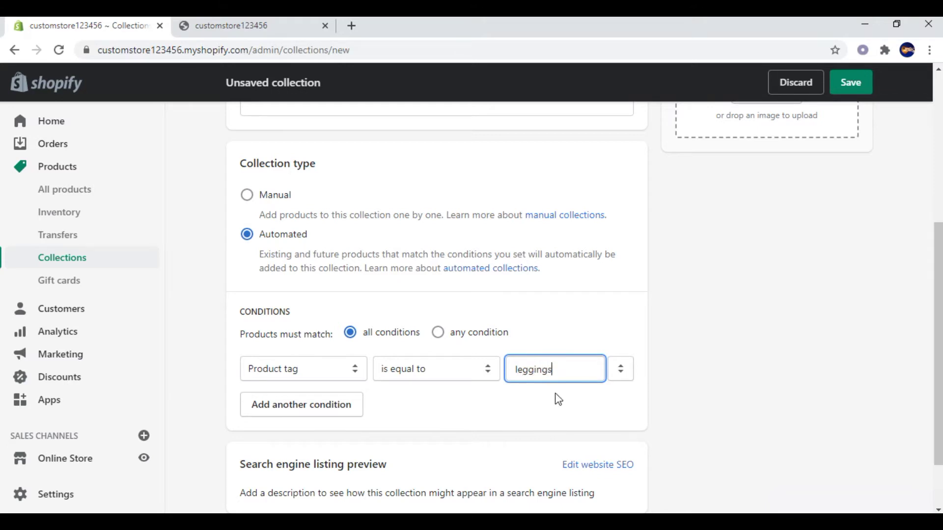
{"action": "left_click", "coordinate": [512, 397]}
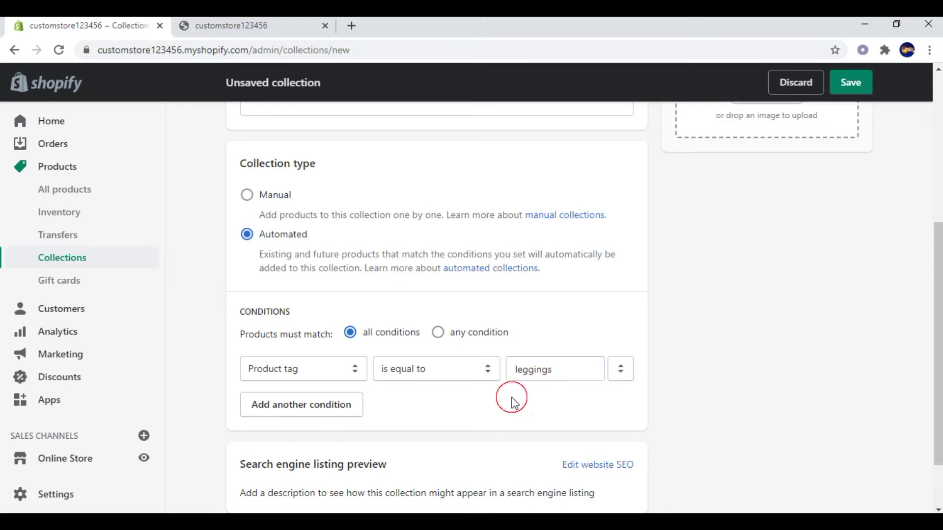
{"action": "left_click", "coordinate": [332, 411]}
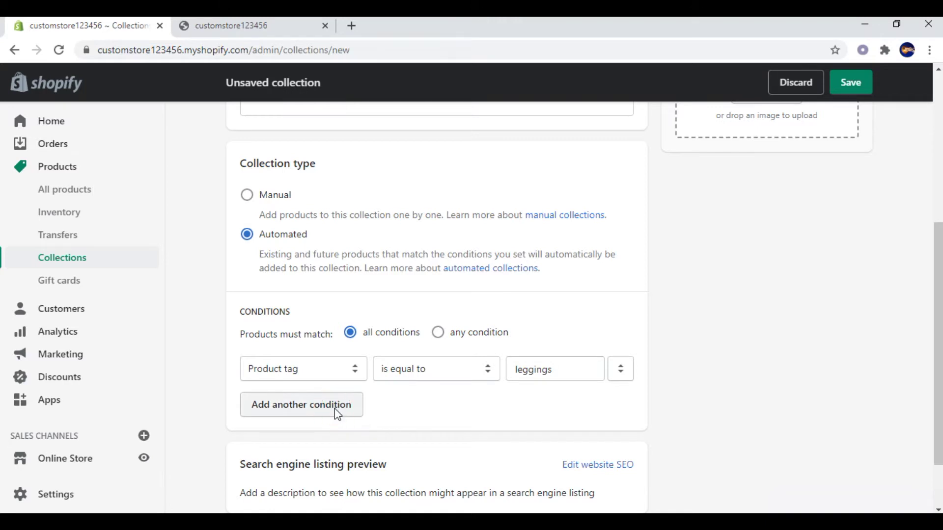
{"action": "left_click", "coordinate": [516, 400]}
{"action": "type", "text": "w"}
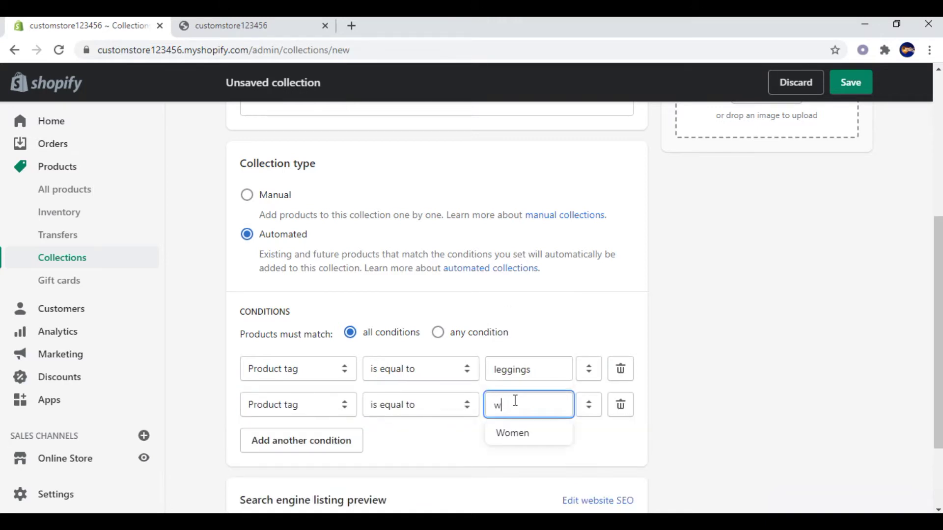
{"action": "type", "text": "om"}
{"action": "left_click", "coordinate": [511, 434]}
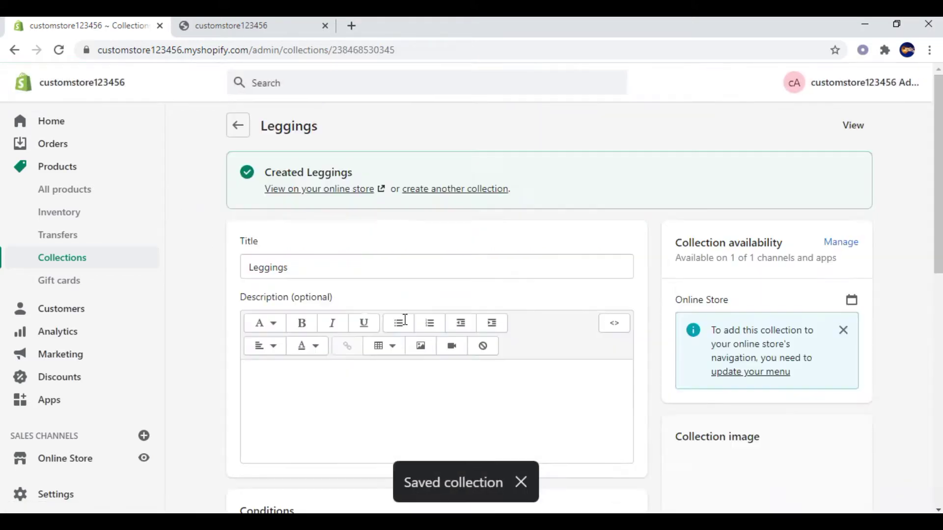
{"action": "left_click", "coordinate": [239, 132]}
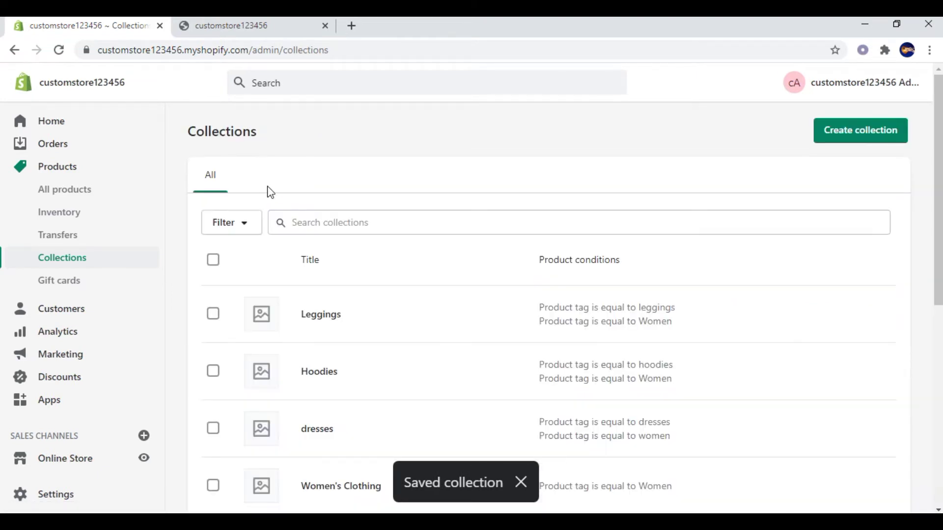
Start another collection titled "jeans"
{"action": "left_click", "coordinate": [841, 139]}
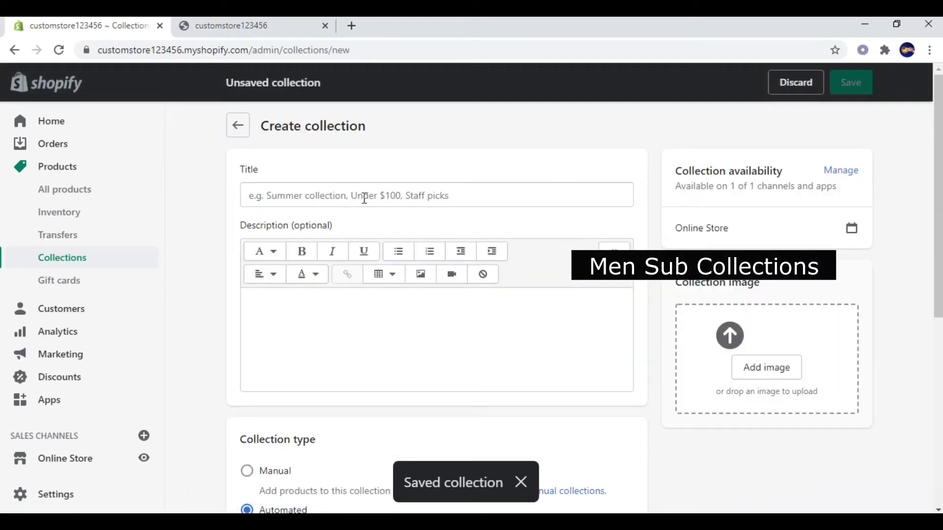
{"action": "left_click", "coordinate": [365, 198]}
{"action": "type", "text": "jeans"}
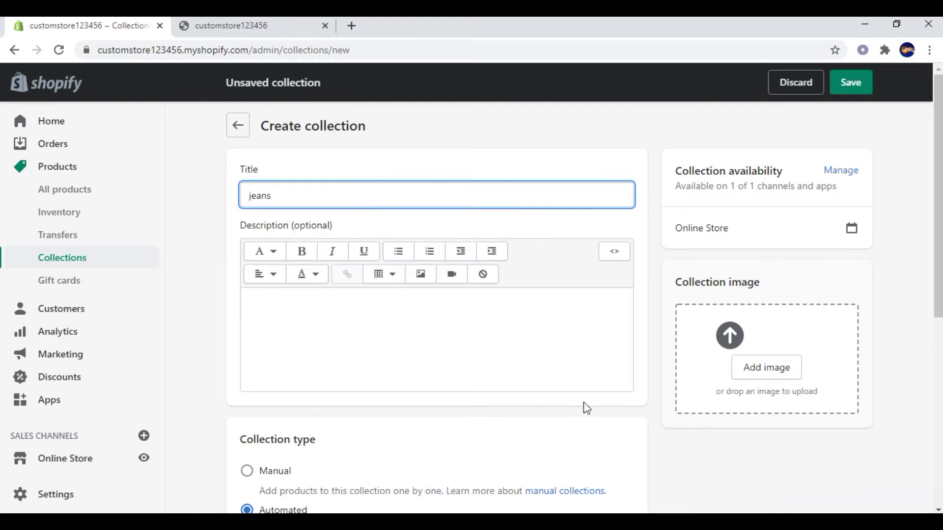
Set the jeans collection's conditions to product tag equal to "jeans" and product tag equal to "men", save it, and return to the collections list
{"action": "scroll", "coordinate": [586, 409], "scroll_direction": "down", "scroll_amount": 4}
{"action": "left_click", "coordinate": [532, 438]}
{"action": "type", "text": "jean"}
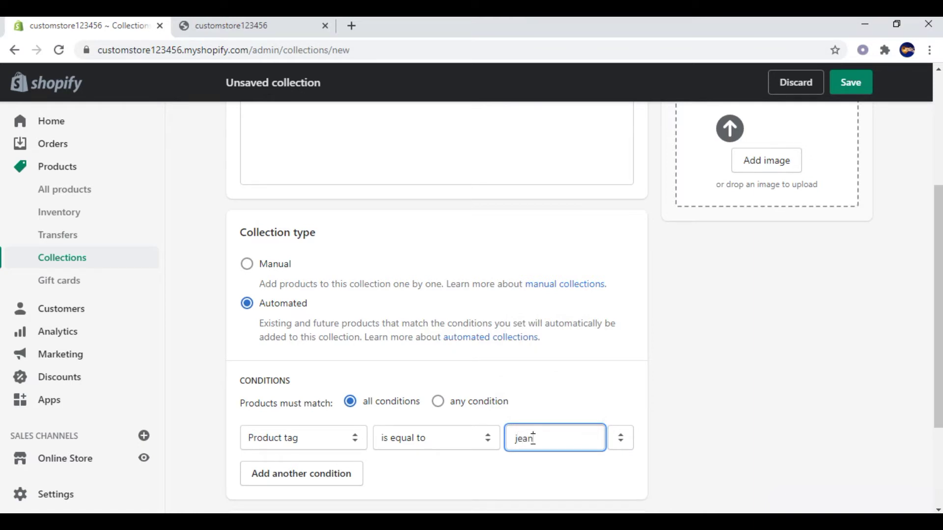
{"action": "scroll", "coordinate": [534, 440], "scroll_direction": "down", "scroll_amount": 2}
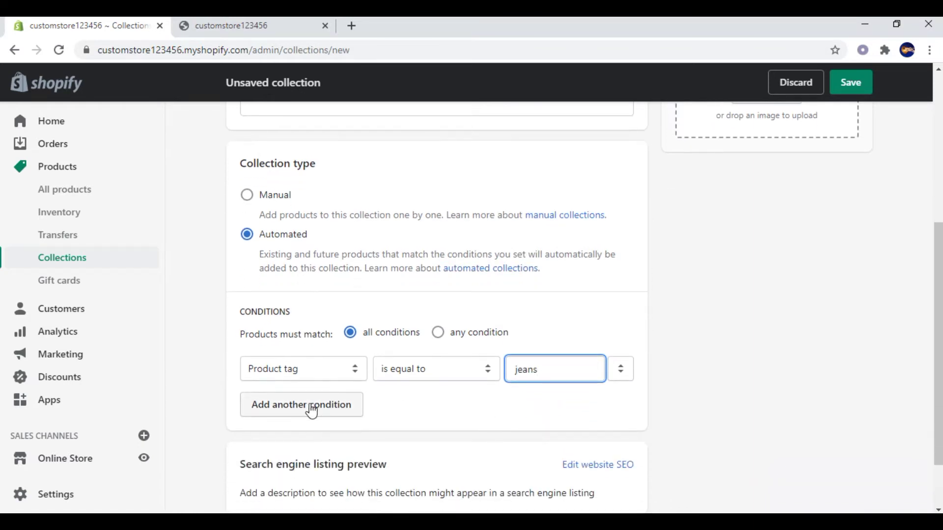
{"action": "left_click", "coordinate": [312, 404]}
{"action": "left_click", "coordinate": [533, 409]}
{"action": "type", "text": "men"}
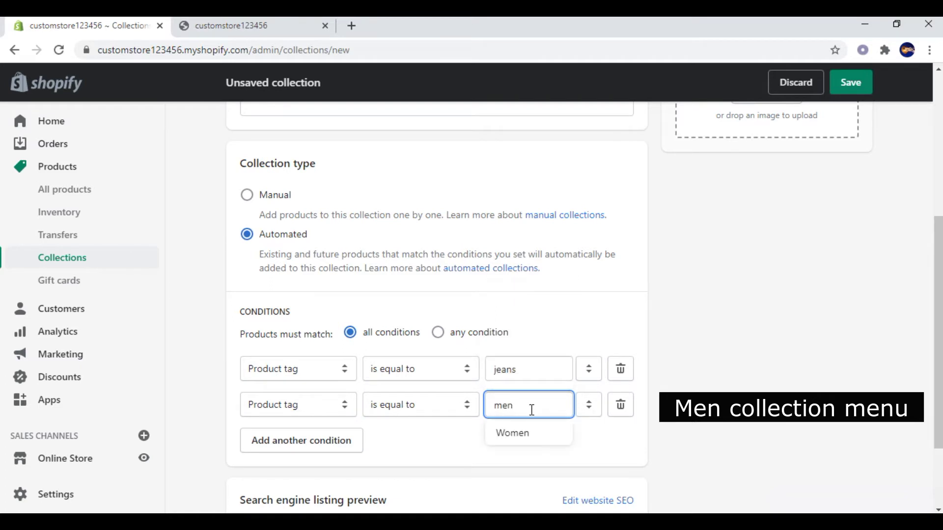
{"action": "left_click", "coordinate": [693, 389]}
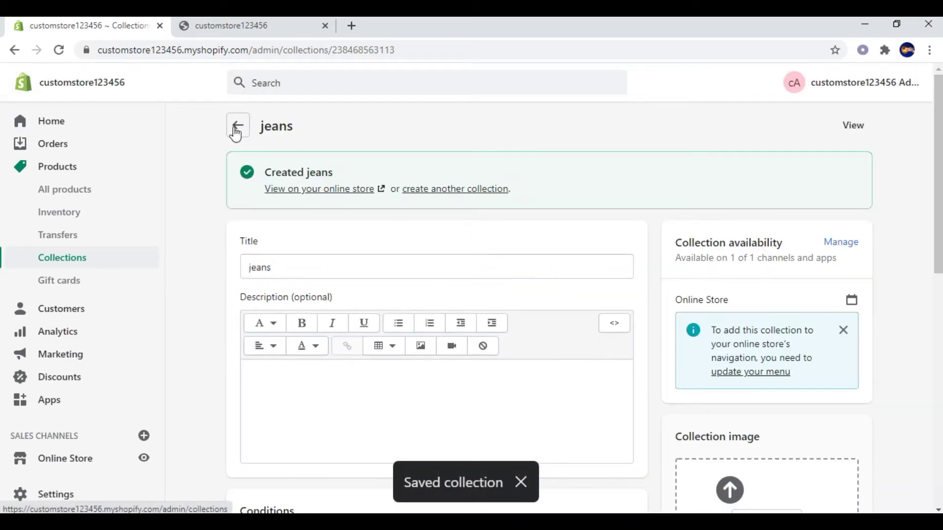
{"action": "left_click", "coordinate": [236, 130]}
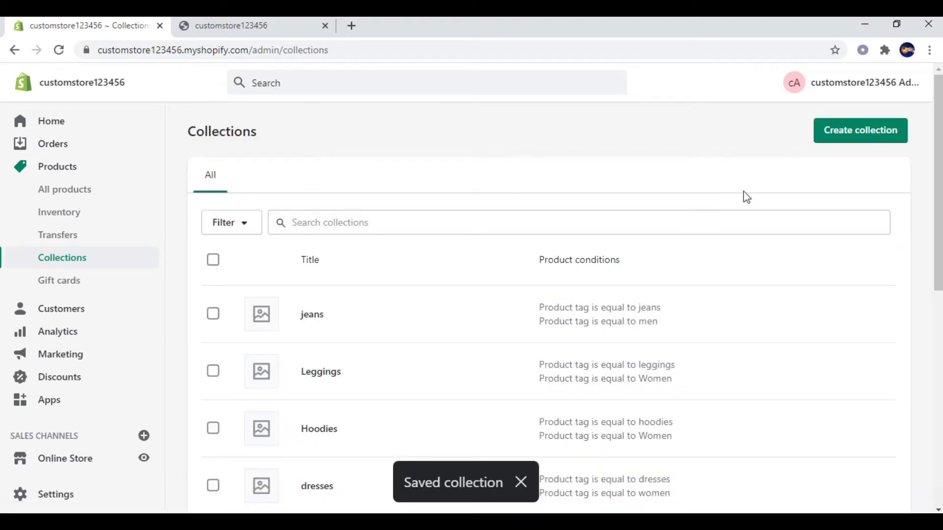
Start another collection titled "Jacket"
{"action": "left_click", "coordinate": [851, 140]}
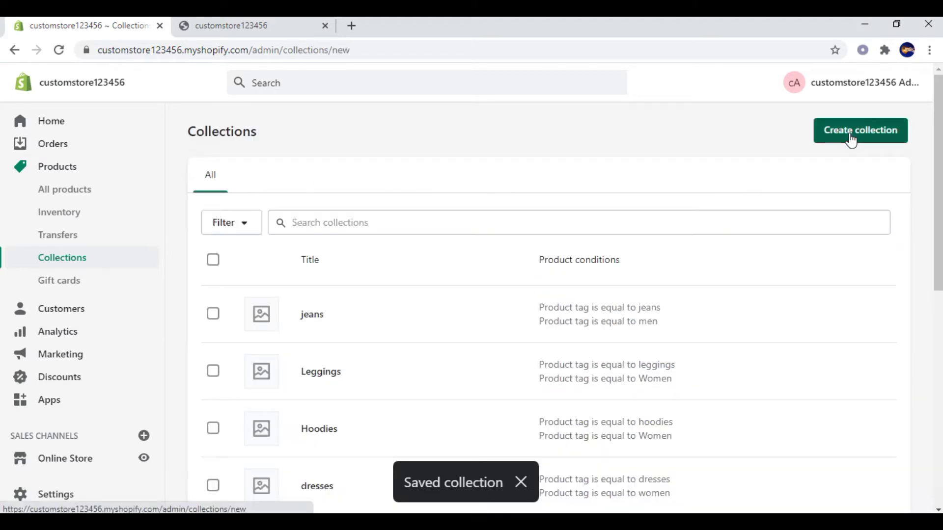
{"action": "left_click", "coordinate": [385, 195]}
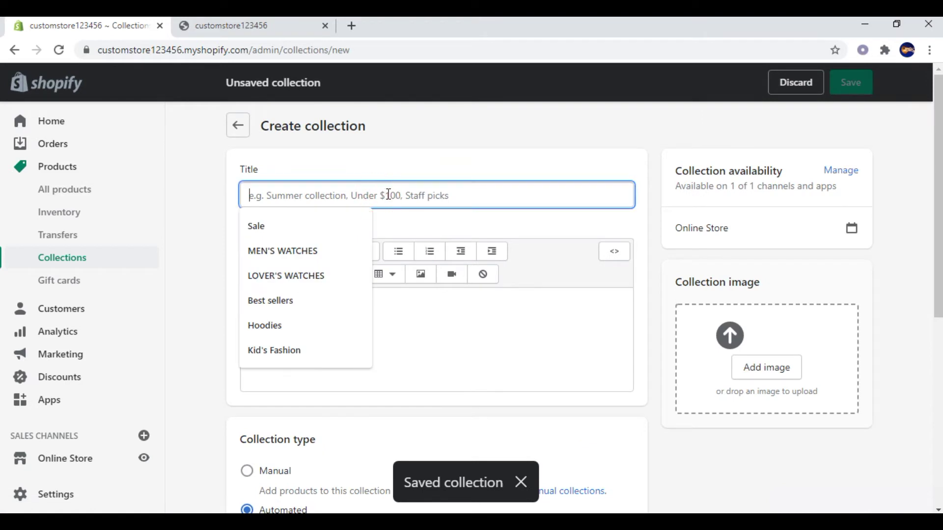
{"action": "type", "text": "jack"}
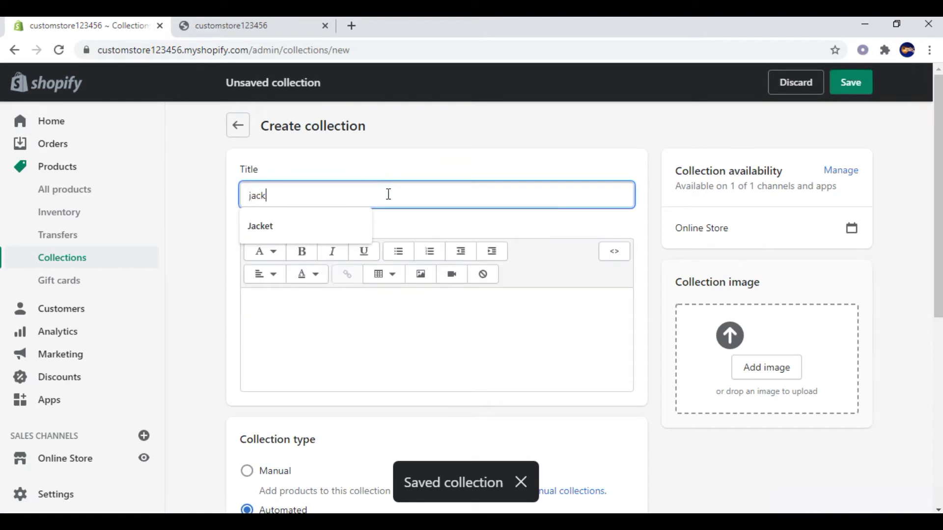
{"action": "left_click", "coordinate": [271, 227]}
Set the Jacket collection's conditions to product tag equal to "jacket" and product tag equal to "men", save it, and return to the collections list
{"action": "scroll", "coordinate": [371, 354], "scroll_direction": "down", "scroll_amount": 5}
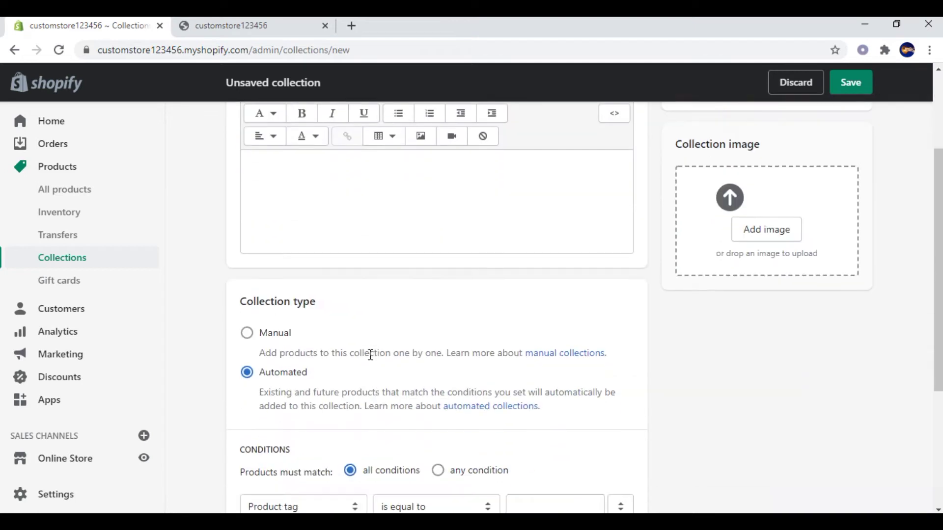
{"action": "left_click", "coordinate": [523, 365]}
{"action": "type", "text": "jacket"}
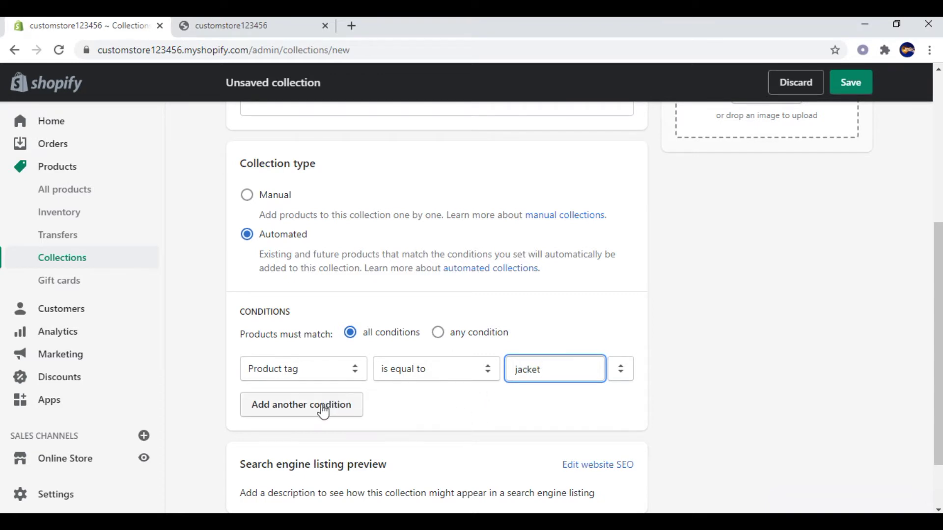
{"action": "left_click", "coordinate": [336, 405]}
{"action": "left_click", "coordinate": [511, 410]}
{"action": "type", "text": "men"}
{"action": "left_click", "coordinate": [725, 378]}
{"action": "left_click", "coordinate": [861, 93]}
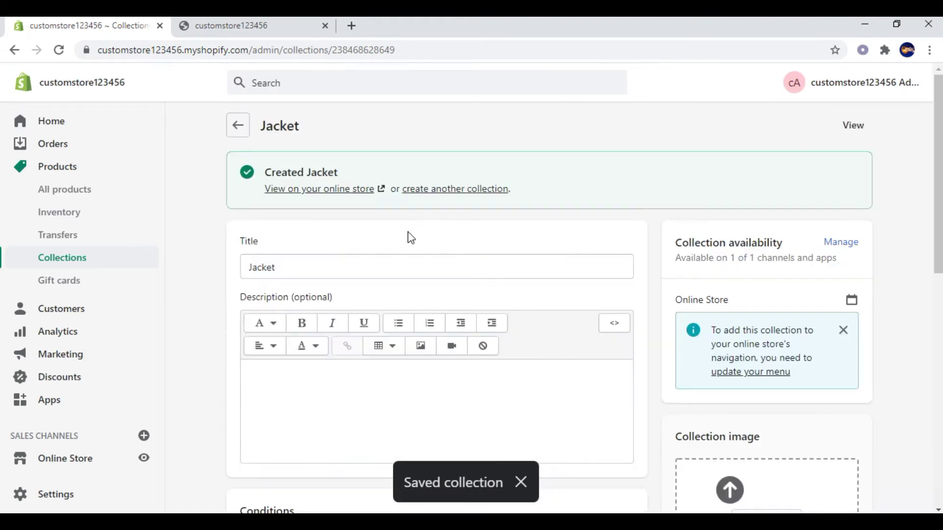
{"action": "left_click", "coordinate": [239, 126]}
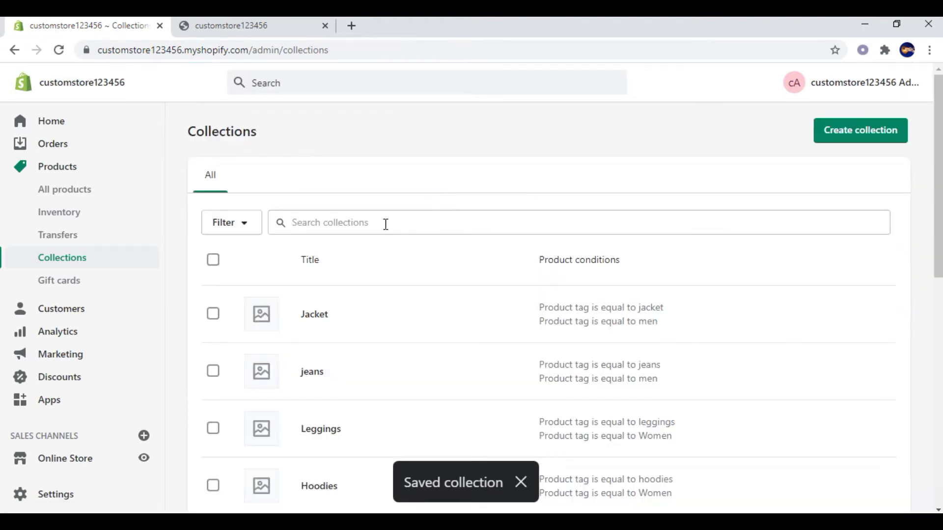
Start another collection titled "shirts"
{"action": "left_click", "coordinate": [844, 143]}
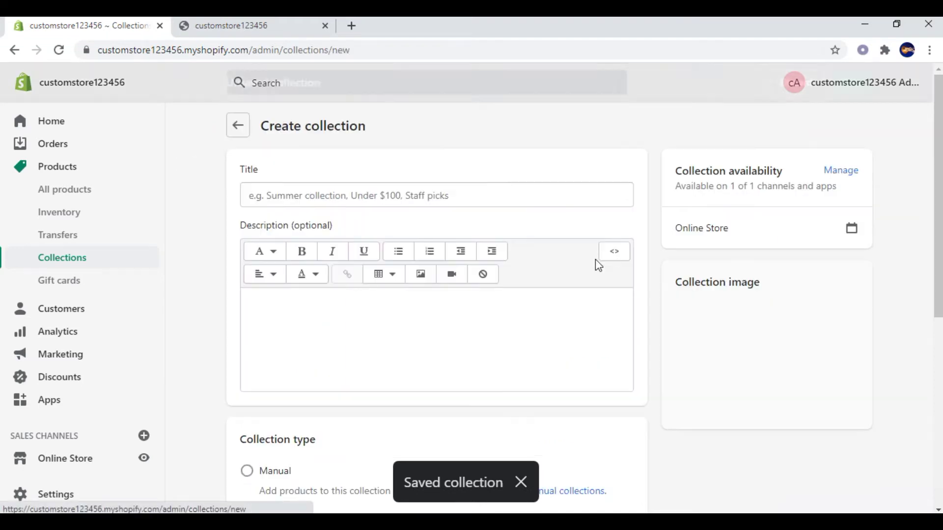
{"action": "left_click", "coordinate": [407, 192]}
{"action": "type", "text": "shirts"}
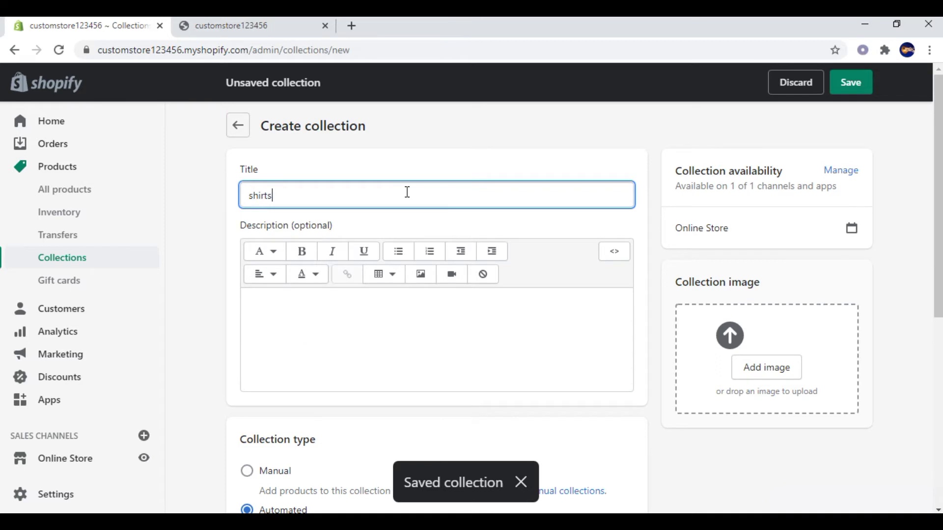
Set the shirts collection's conditions to product tag equal to "shirts" and product tag equal to "men", save it, and return to the collections list
{"action": "scroll", "coordinate": [480, 297], "scroll_direction": "down", "scroll_amount": 5}
{"action": "left_click", "coordinate": [529, 369]}
{"action": "type", "text": "shirts"}
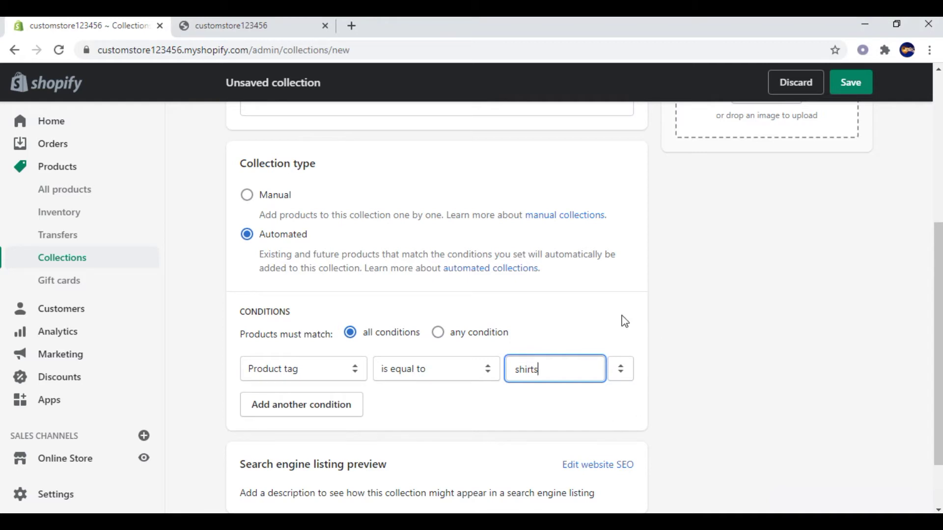
{"action": "scroll", "coordinate": [319, 340], "scroll_direction": "down", "scroll_amount": 2}
{"action": "left_click", "coordinate": [316, 339]}
{"action": "left_click", "coordinate": [528, 337]}
{"action": "type", "text": "men"}
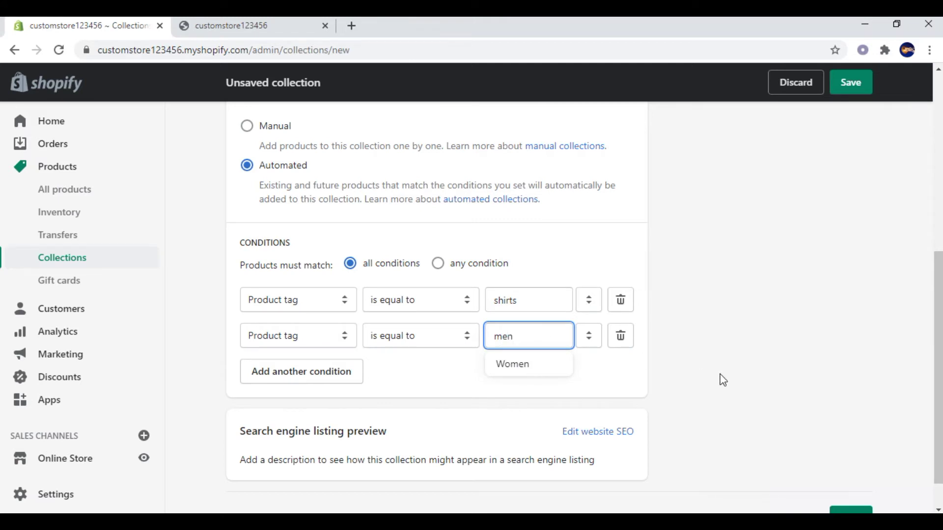
{"action": "left_click", "coordinate": [723, 379]}
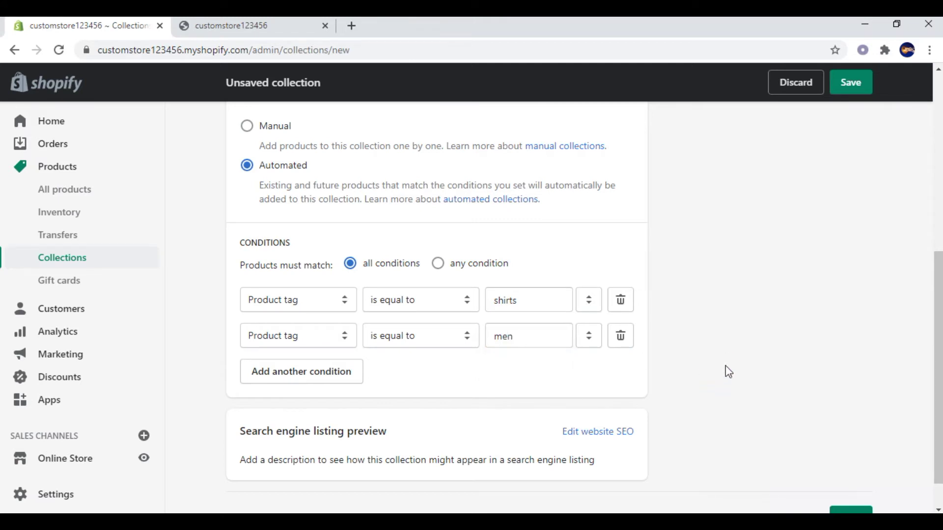
{"action": "left_click", "coordinate": [851, 88]}
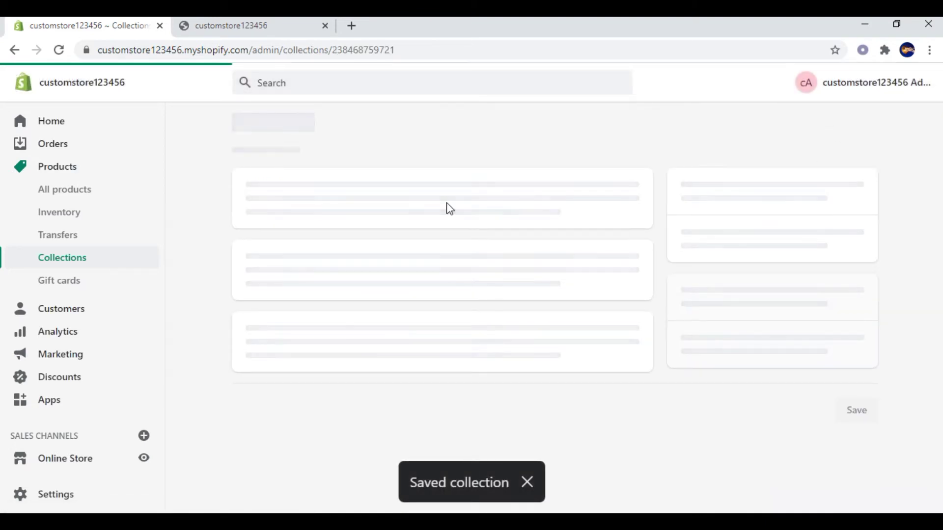
{"action": "left_click", "coordinate": [240, 126]}
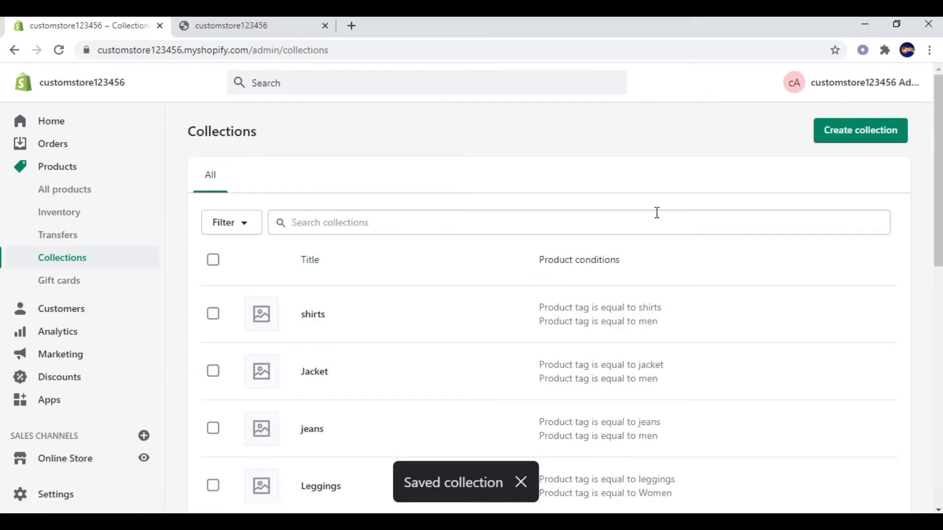
Start another collection titled "Boys Clothing" for the kids section
{"action": "left_click", "coordinate": [857, 142]}
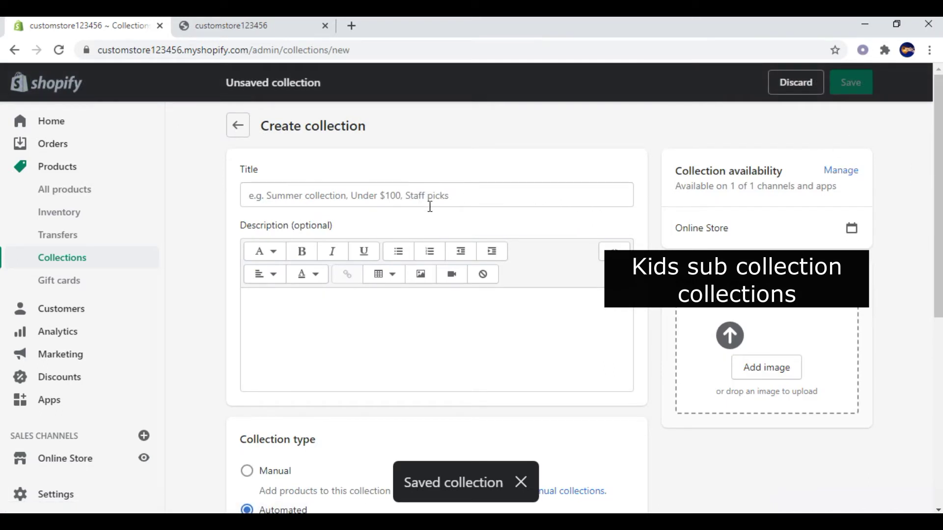
{"action": "left_click", "coordinate": [342, 203]}
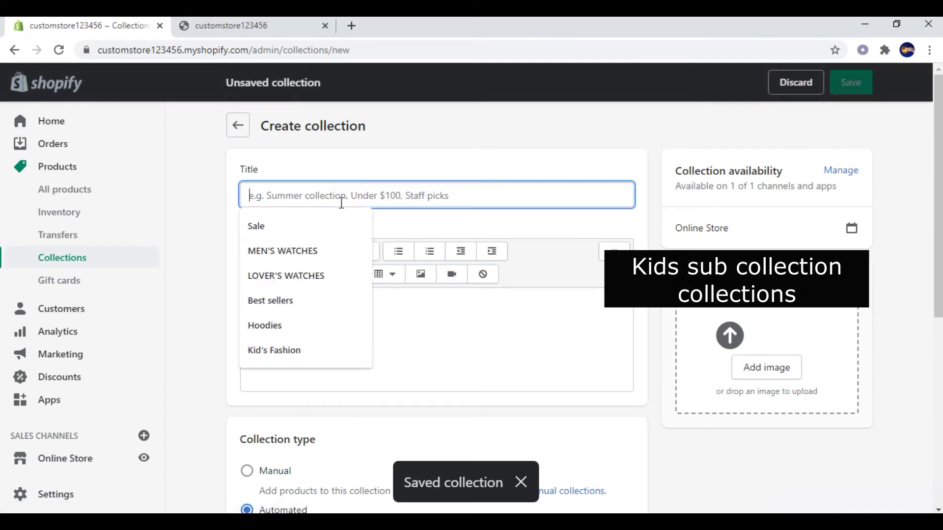
{"action": "type", "text": "bo"}
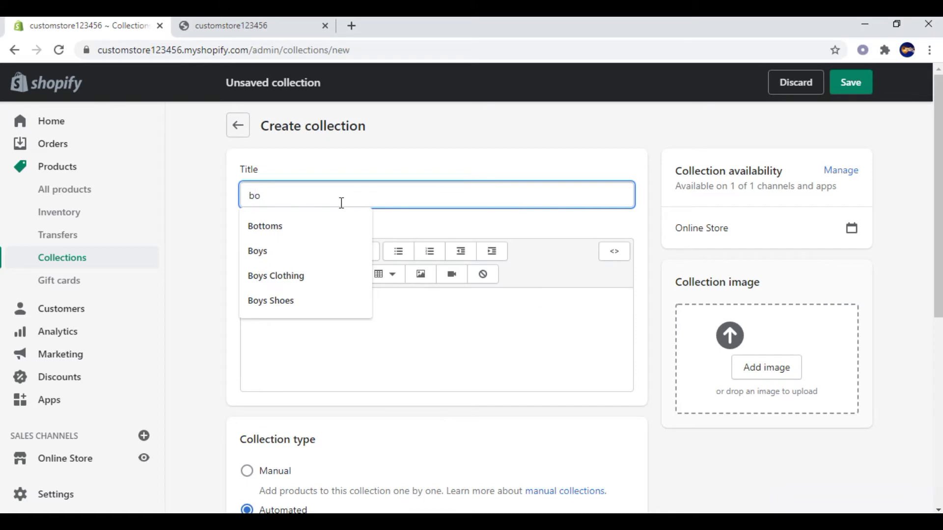
{"action": "type", "text": "y"}
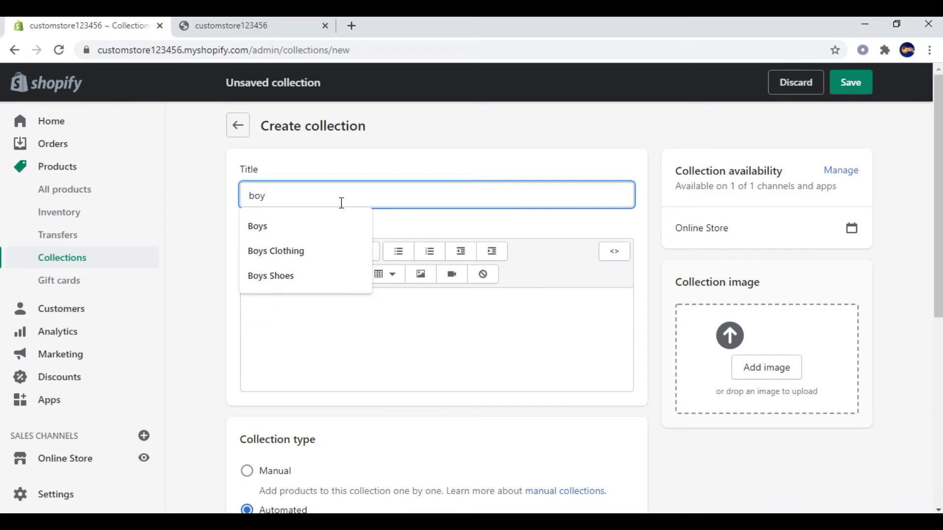
{"action": "type", "text": "s clothing"}
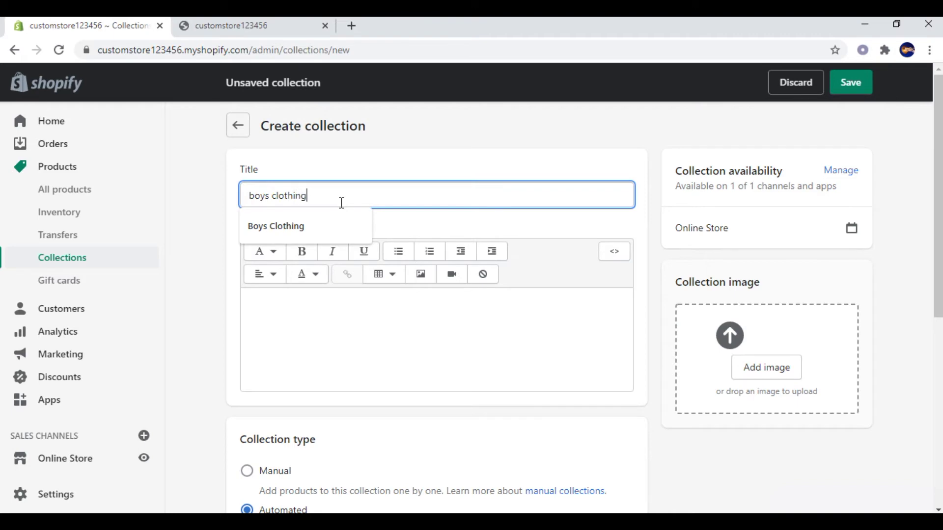
{"action": "left_click", "coordinate": [306, 225]}
Set the Boys Clothing conditions to product tag equal to "boy" and product tag equal to "kids", save it, and return to the collections list
{"action": "scroll", "coordinate": [445, 309], "scroll_direction": "down", "scroll_amount": 3}
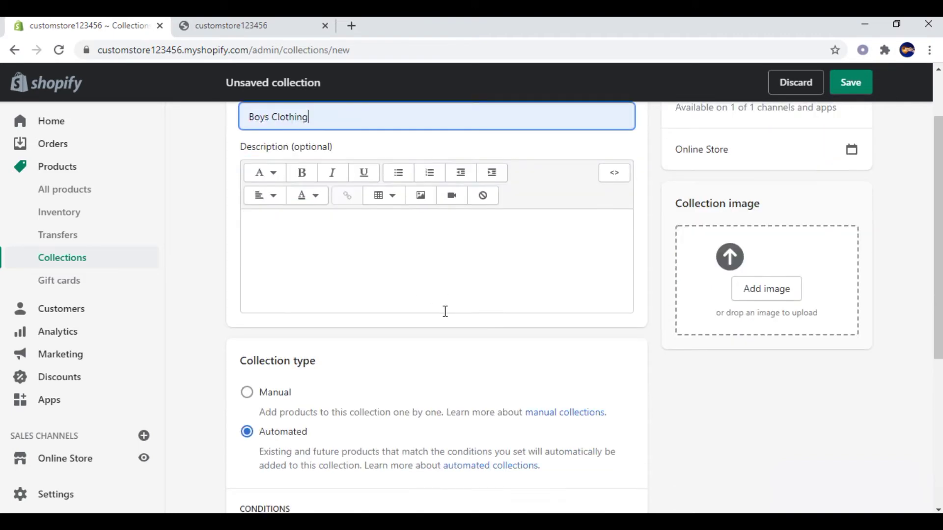
{"action": "scroll", "coordinate": [447, 317], "scroll_direction": "down", "scroll_amount": 2}
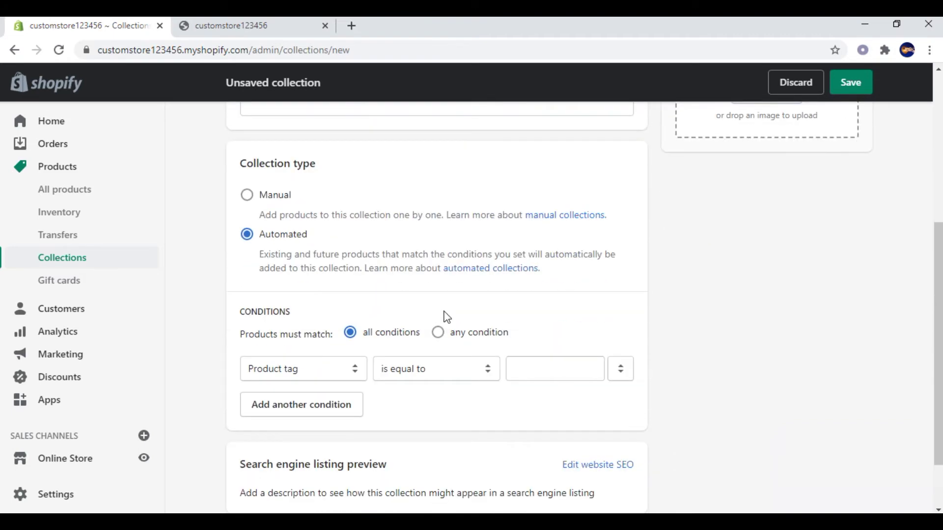
{"action": "left_click", "coordinate": [536, 371]}
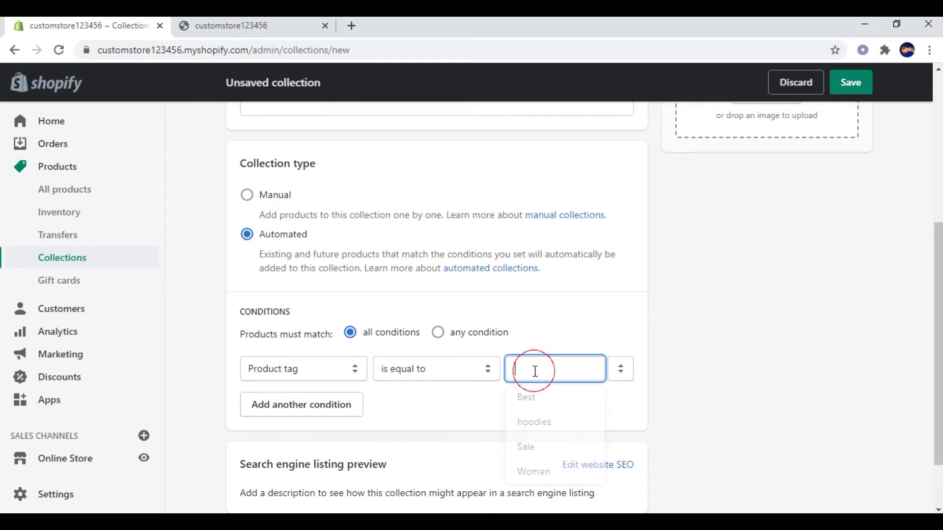
{"action": "type", "text": "bo"}
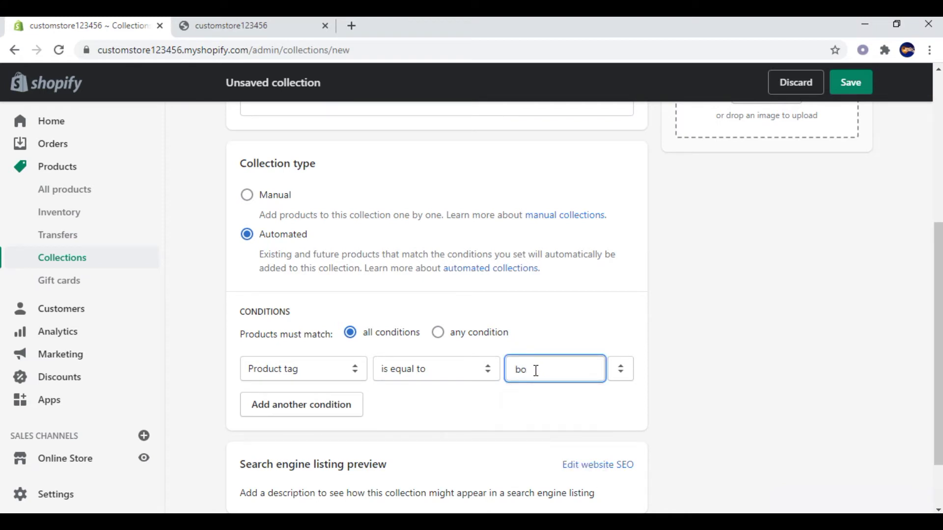
{"action": "left_click", "coordinate": [337, 414]}
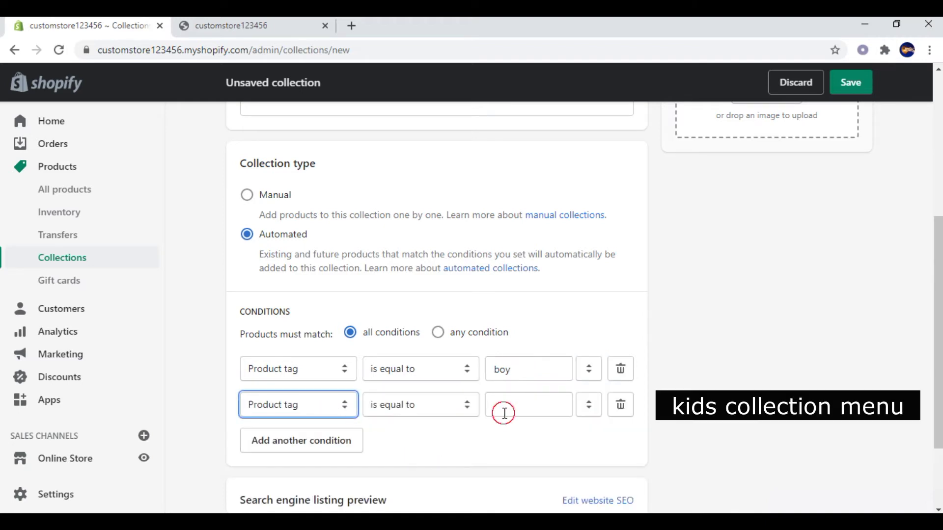
{"action": "left_click", "coordinate": [505, 412]}
{"action": "type", "text": "kids"}
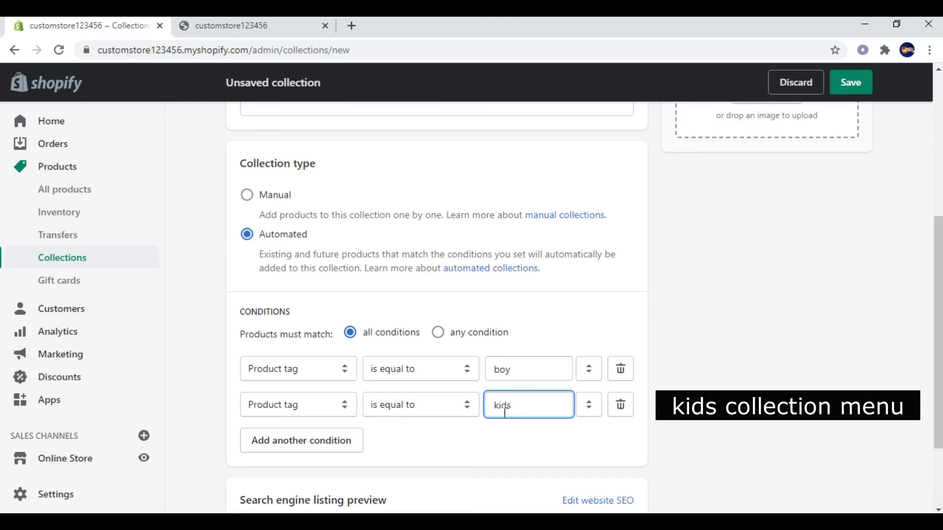
{"action": "left_click", "coordinate": [731, 397]}
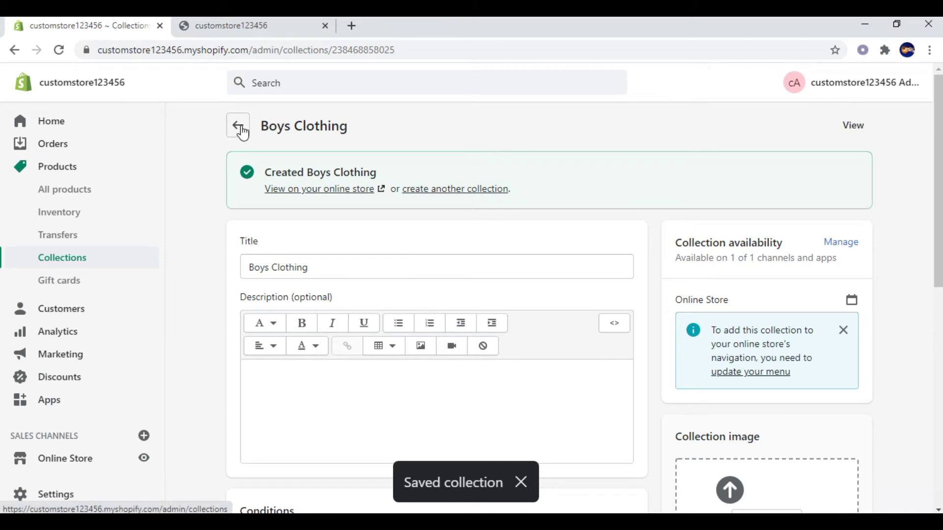
{"action": "left_click", "coordinate": [240, 127]}
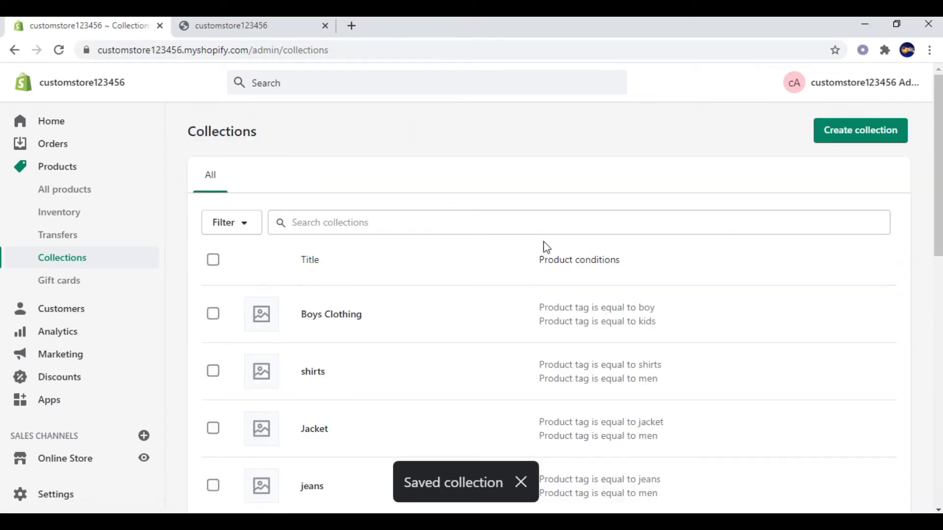
Start another collection titled "Girls Clothing" for the kids section
{"action": "left_click", "coordinate": [837, 132]}
{"action": "left_click", "coordinate": [313, 198]}
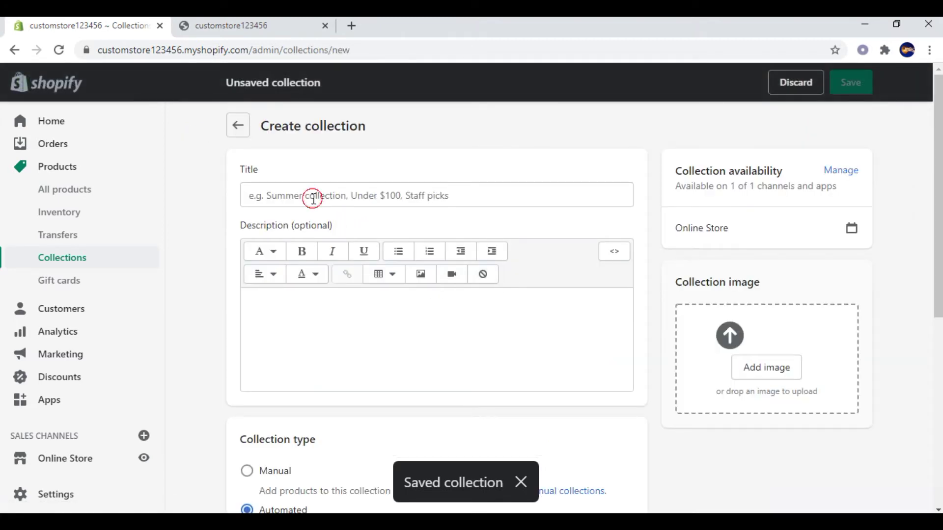
{"action": "type", "text": "gi"}
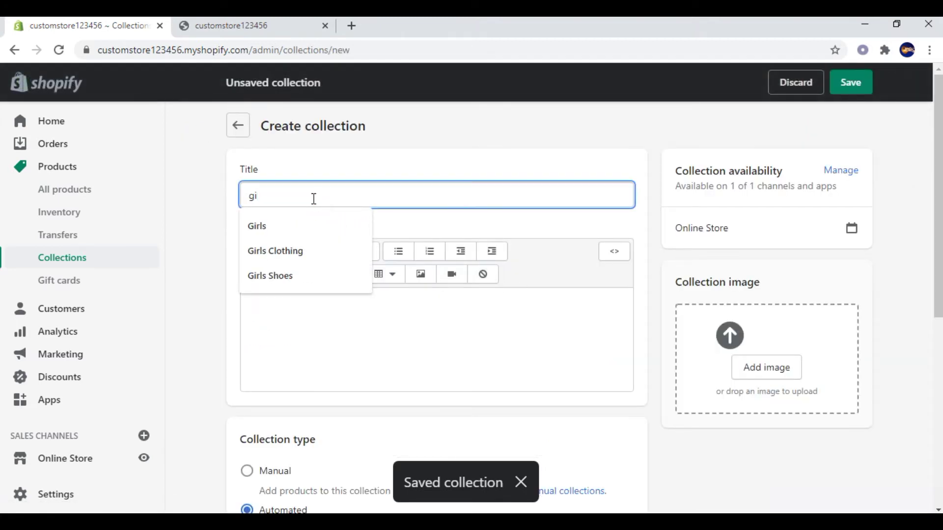
{"action": "type", "text": "rls "}
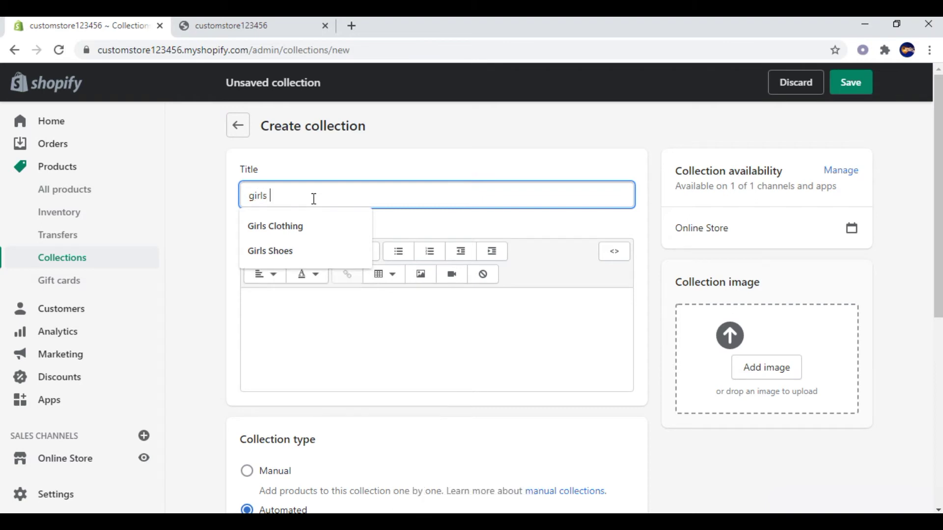
{"action": "type", "text": "clothing"}
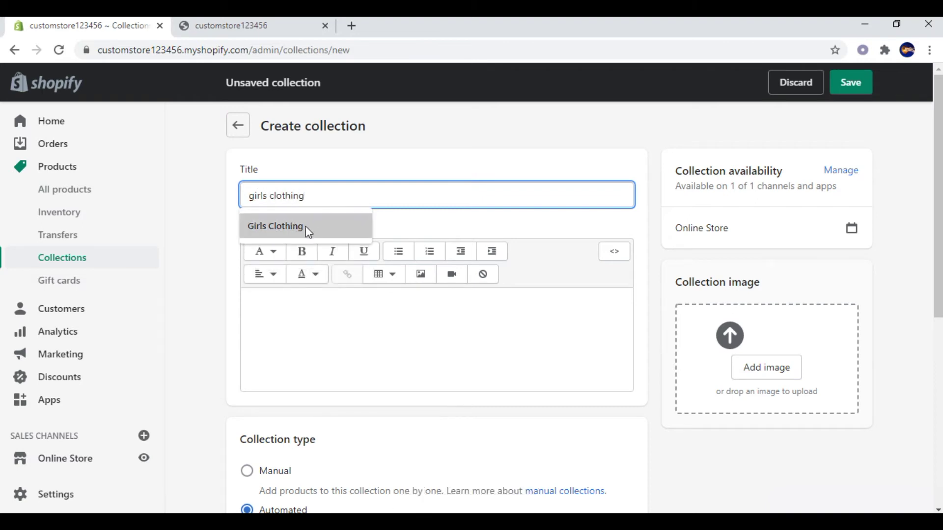
{"action": "left_click", "coordinate": [289, 225]}
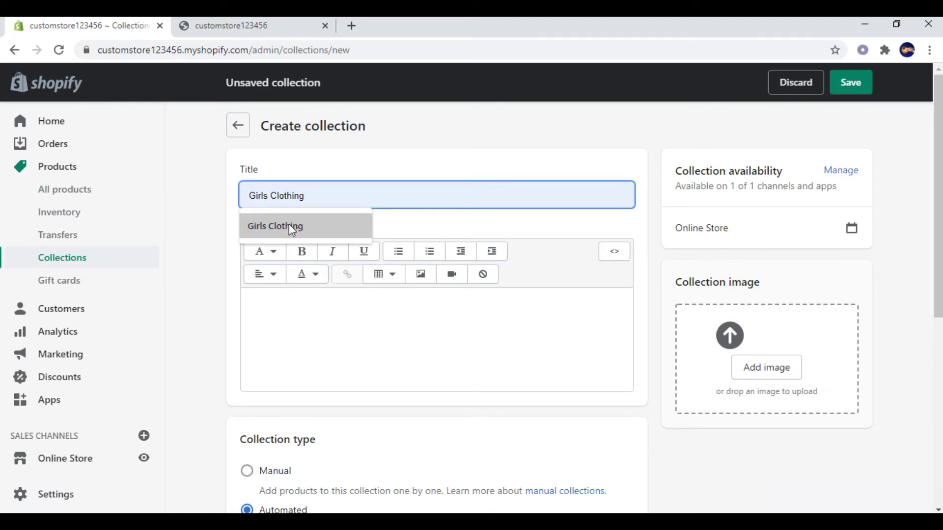
Set the Girls Clothing conditions to product tag equal to "girl" and product tag equal to "kids", save it, and return to the collections list
{"action": "scroll", "coordinate": [435, 337], "scroll_direction": "down", "scroll_amount": 4}
{"action": "scroll", "coordinate": [435, 337], "scroll_direction": "down", "scroll_amount": 2}
{"action": "left_click", "coordinate": [526, 366]}
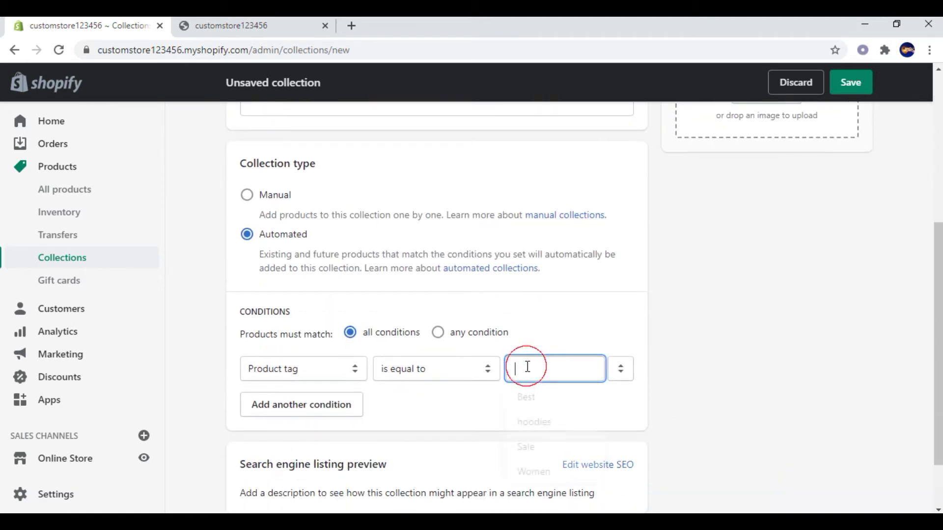
{"action": "type", "text": "girl"}
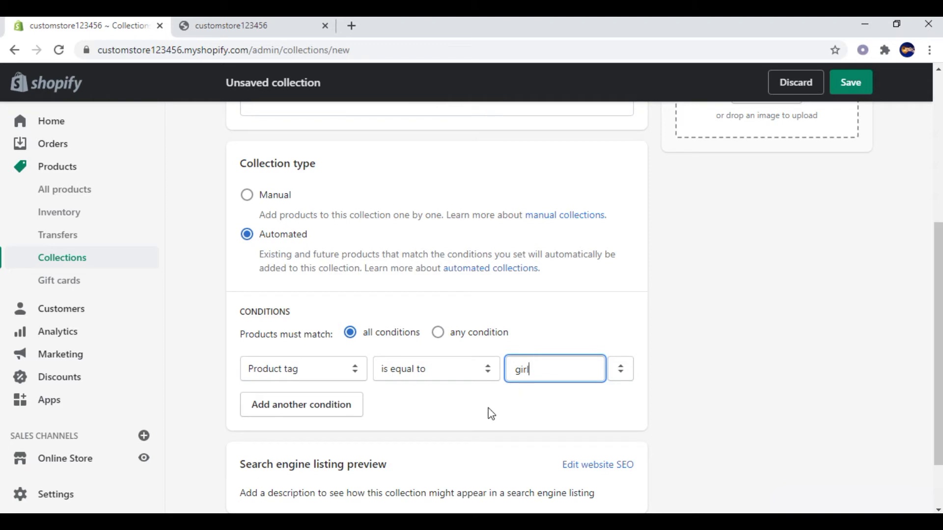
{"action": "left_click", "coordinate": [339, 408]}
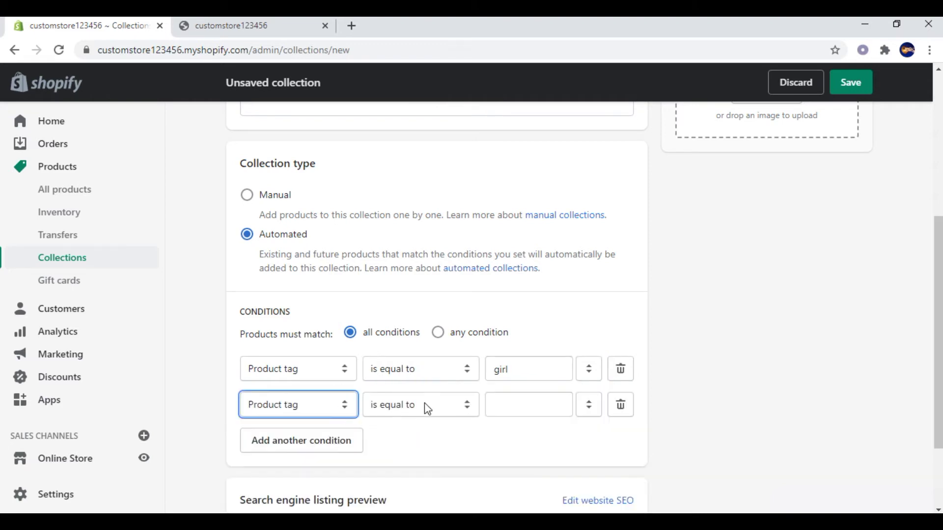
{"action": "left_click", "coordinate": [521, 412]}
{"action": "type", "text": "kids"}
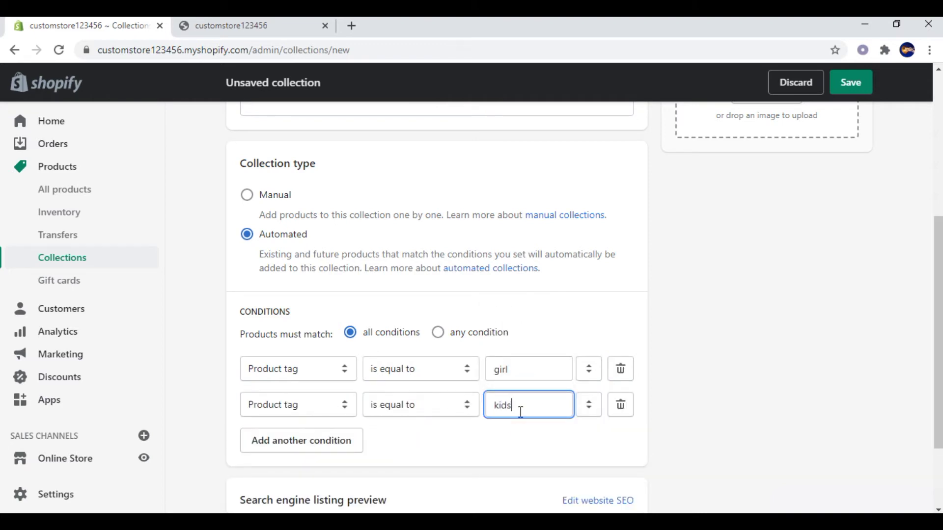
{"action": "left_click", "coordinate": [680, 404]}
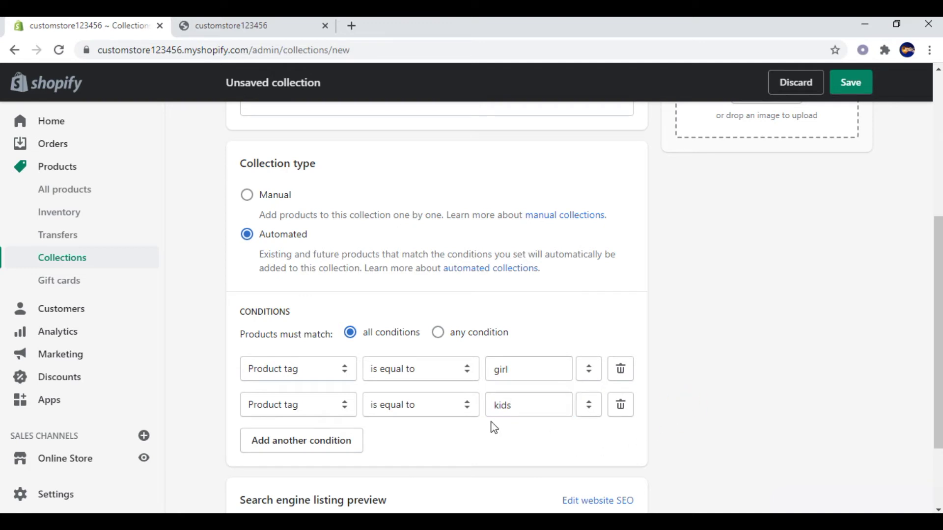
{"action": "left_click", "coordinate": [858, 83]}
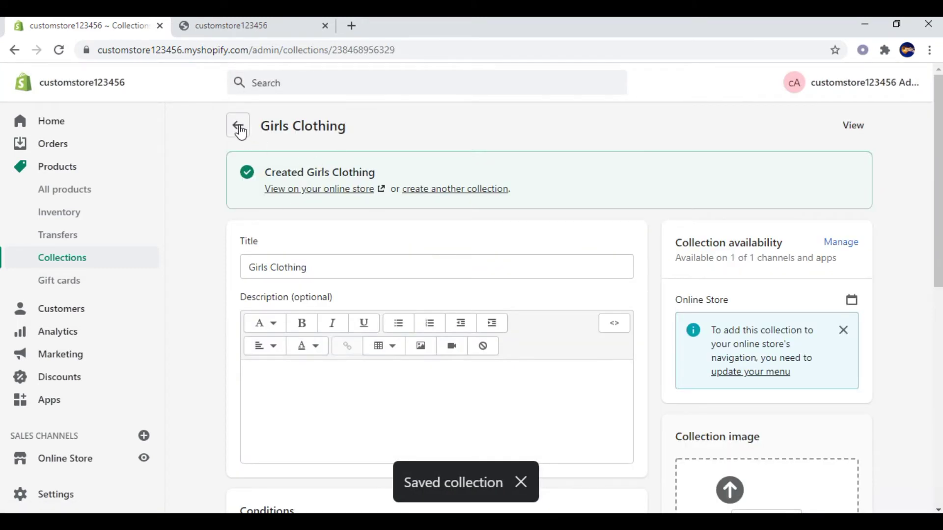
{"action": "left_click", "coordinate": [238, 126]}
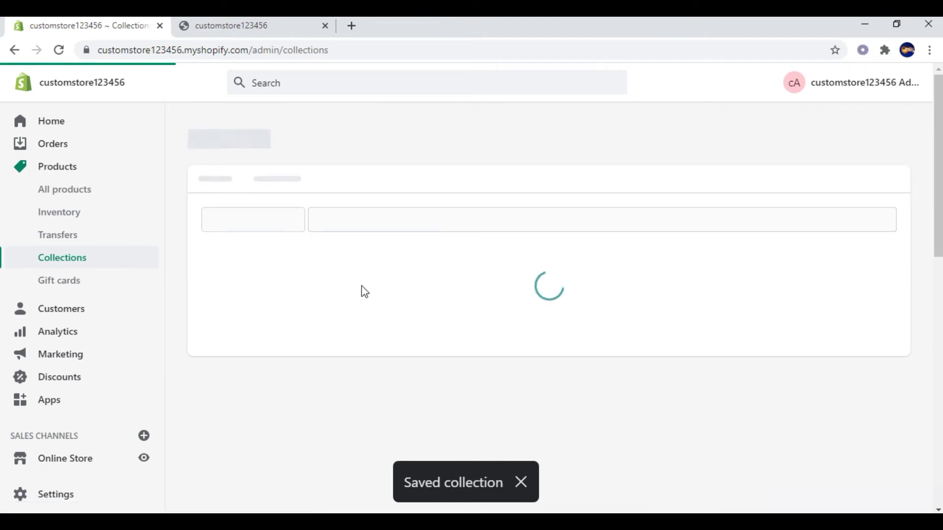
Review the titles and tag conditions in the collections list, and reload the storefront to check its header menu
{"action": "scroll", "coordinate": [360, 290], "scroll_direction": "down", "scroll_amount": 2}
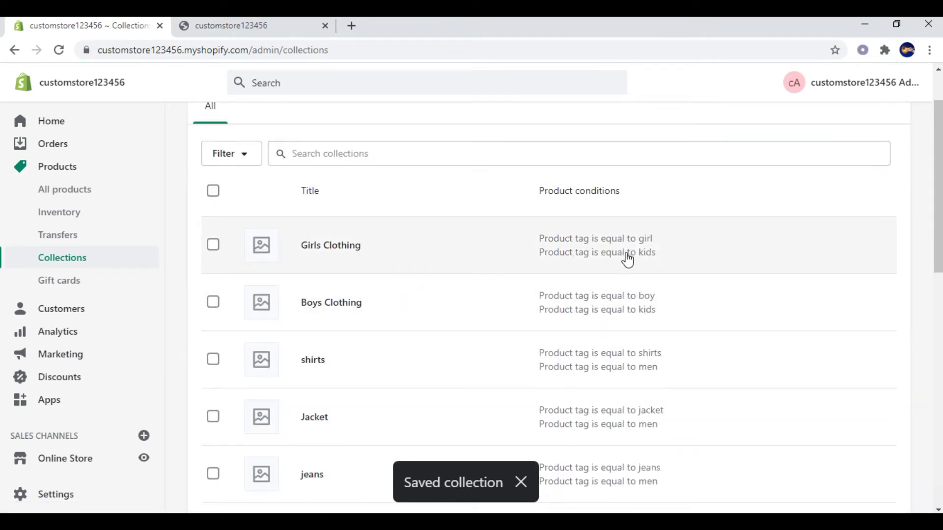
{"action": "scroll", "coordinate": [625, 278], "scroll_direction": "down", "scroll_amount": 4}
{"action": "scroll", "coordinate": [632, 302], "scroll_direction": "down", "scroll_amount": 5}
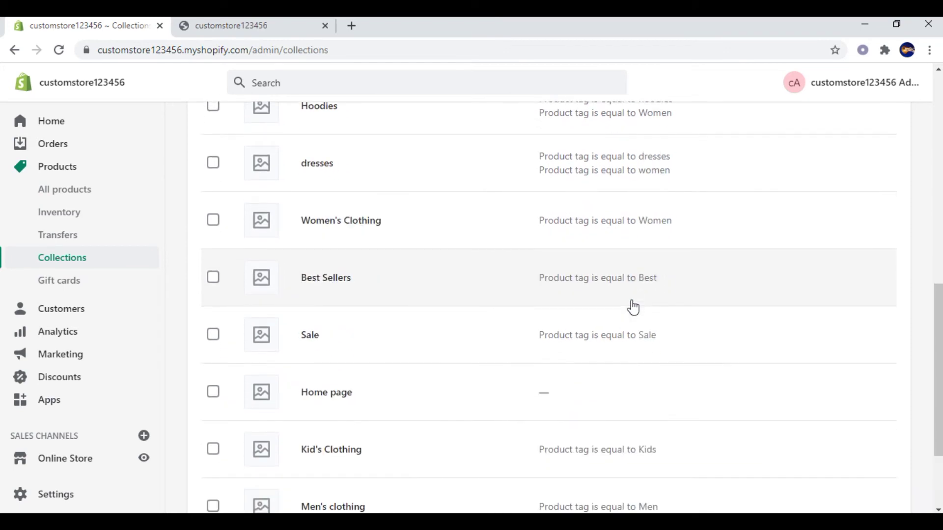
{"action": "scroll", "coordinate": [631, 307], "scroll_direction": "down", "scroll_amount": 3}
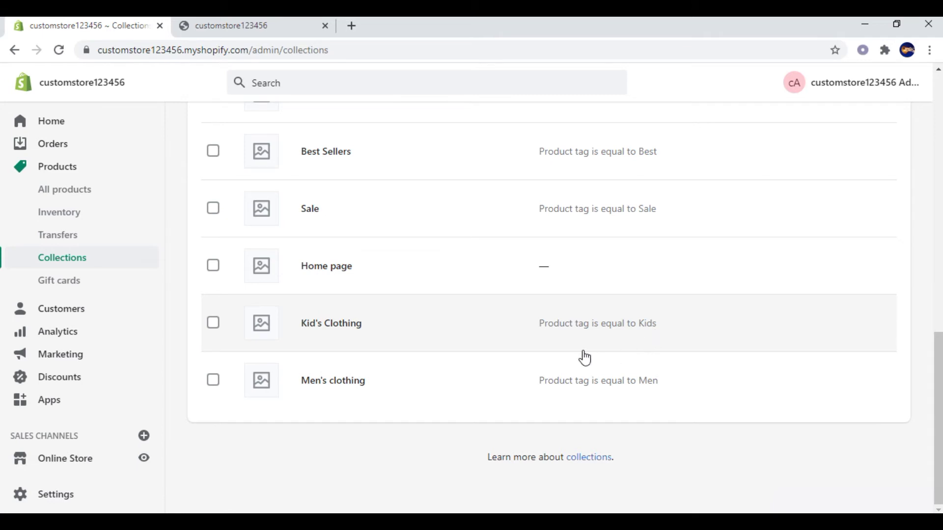
{"action": "scroll", "coordinate": [585, 357], "scroll_direction": "up", "scroll_amount": 3}
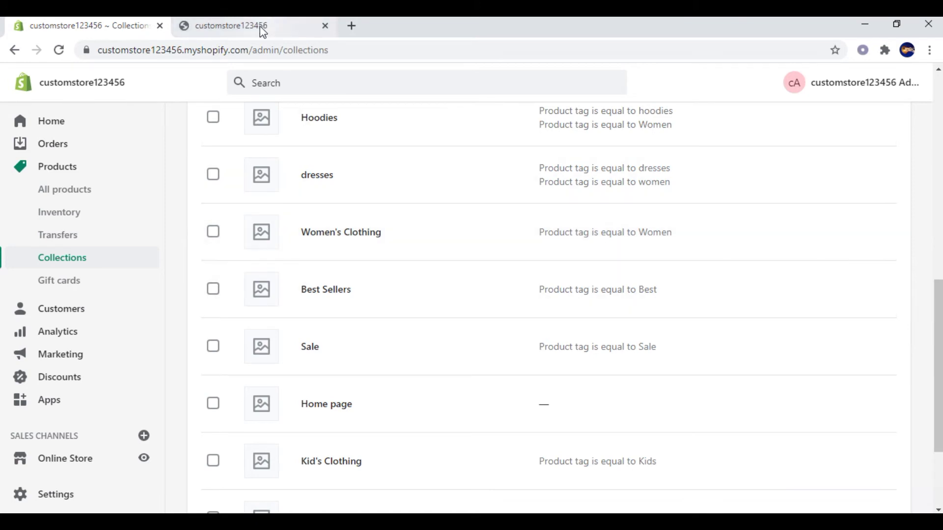
{"action": "left_click", "coordinate": [266, 25]}
{"action": "left_click", "coordinate": [58, 52]}
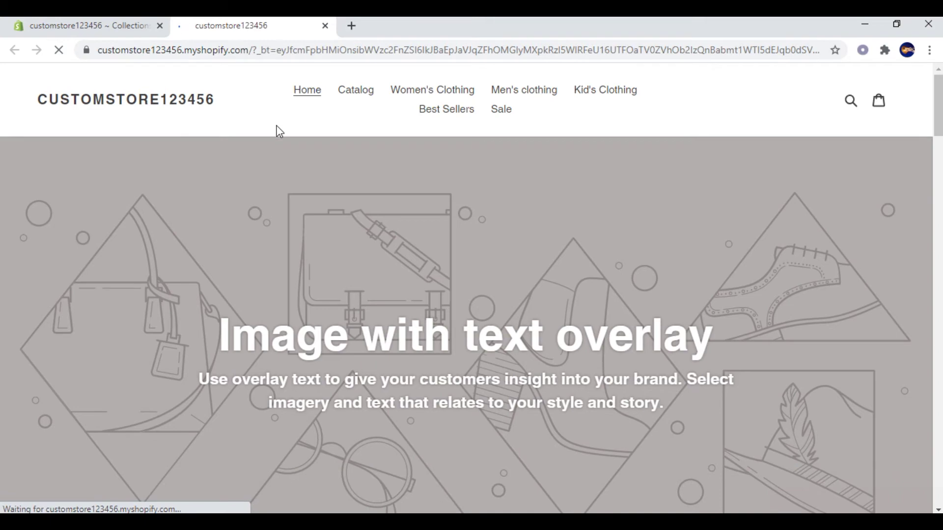
Return to the store admin and open the Main menu in the online store's navigation settings
{"action": "left_click", "coordinate": [120, 27]}
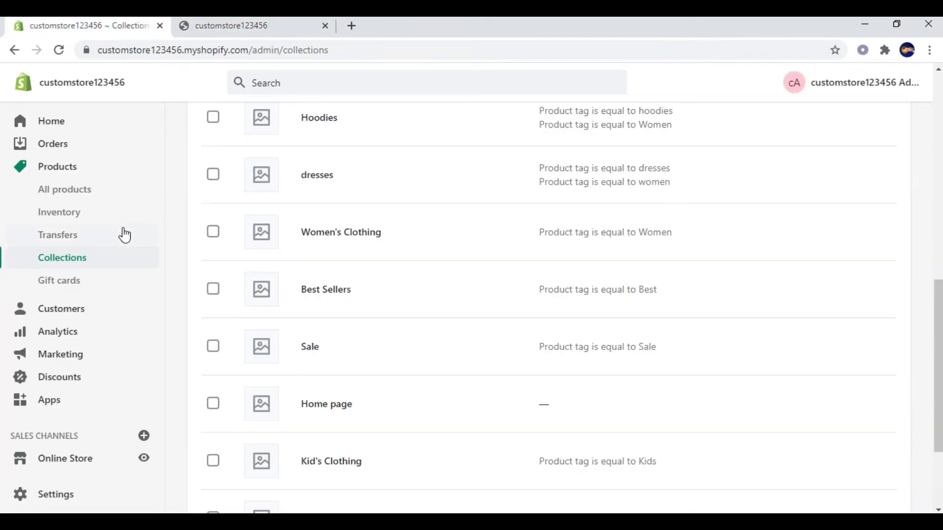
{"action": "scroll", "coordinate": [113, 275], "scroll_direction": "down", "scroll_amount": 1}
{"action": "left_click", "coordinate": [79, 461]}
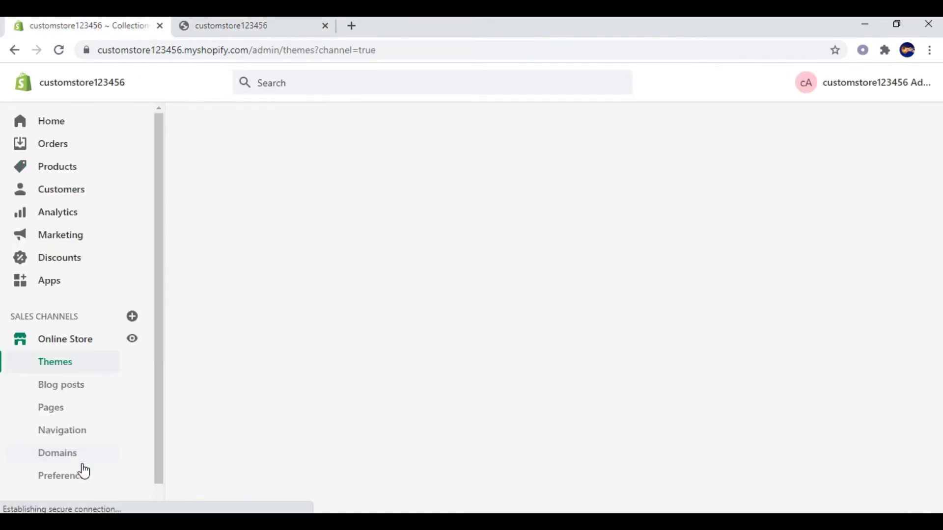
{"action": "left_click", "coordinate": [74, 438]}
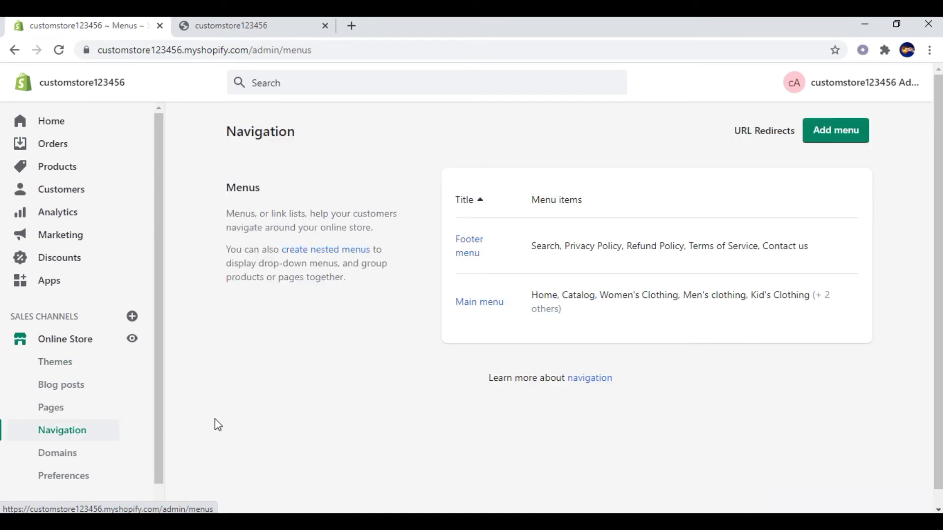
{"action": "left_click", "coordinate": [488, 305]}
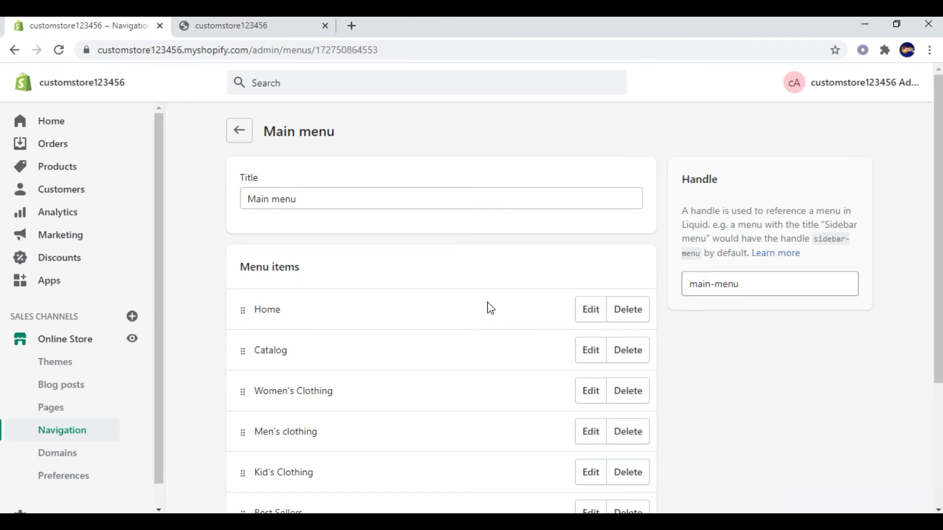
{"action": "scroll", "coordinate": [467, 333], "scroll_direction": "down", "scroll_amount": 1}
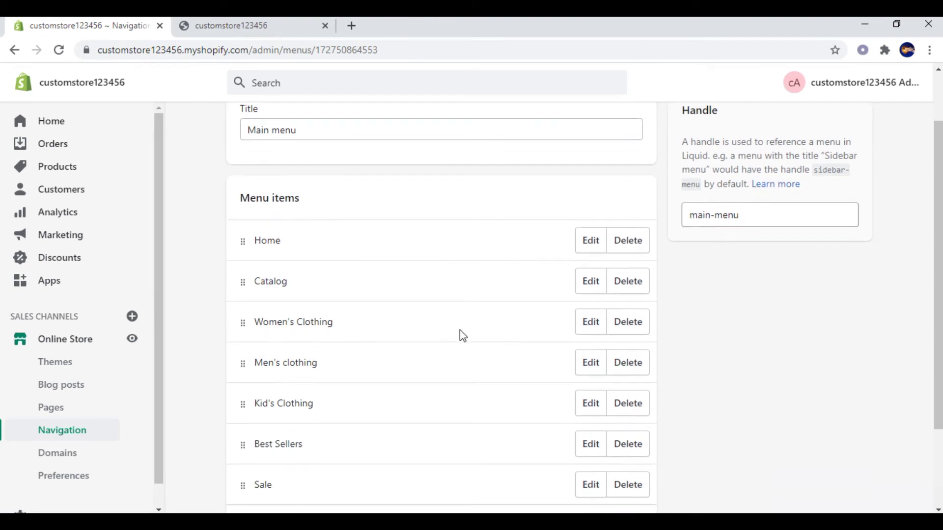
{"action": "scroll", "coordinate": [444, 344], "scroll_direction": "down", "scroll_amount": 1}
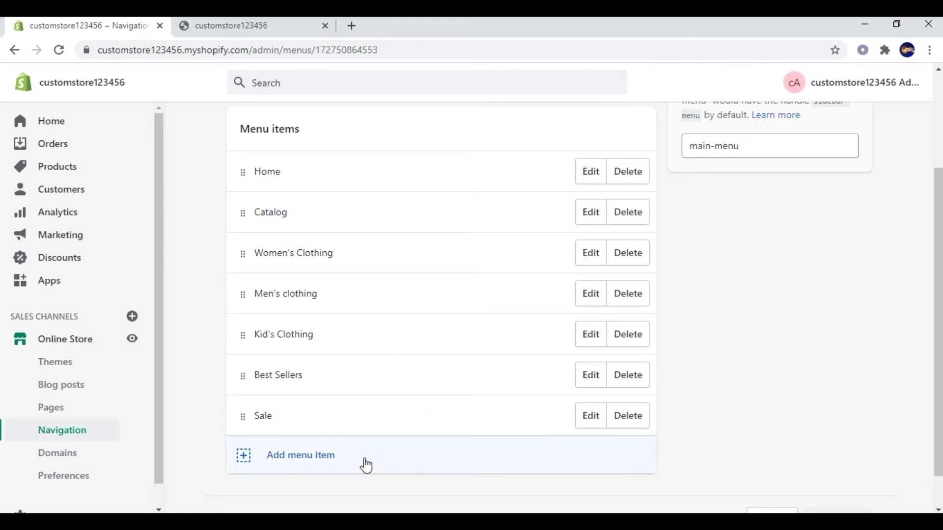
Add a main menu item linked to the dresses collection and nest it under Women's Clothing
{"action": "left_click", "coordinate": [295, 466]}
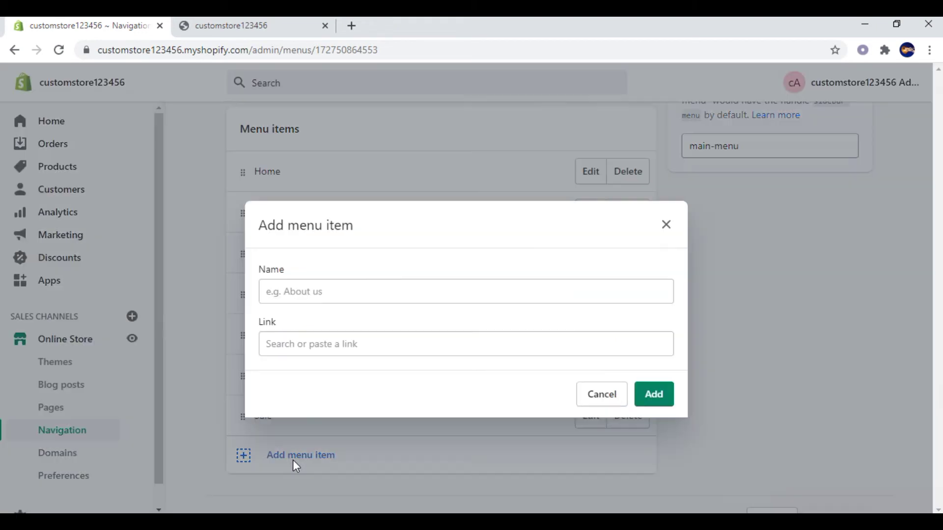
{"action": "left_click", "coordinate": [332, 346]}
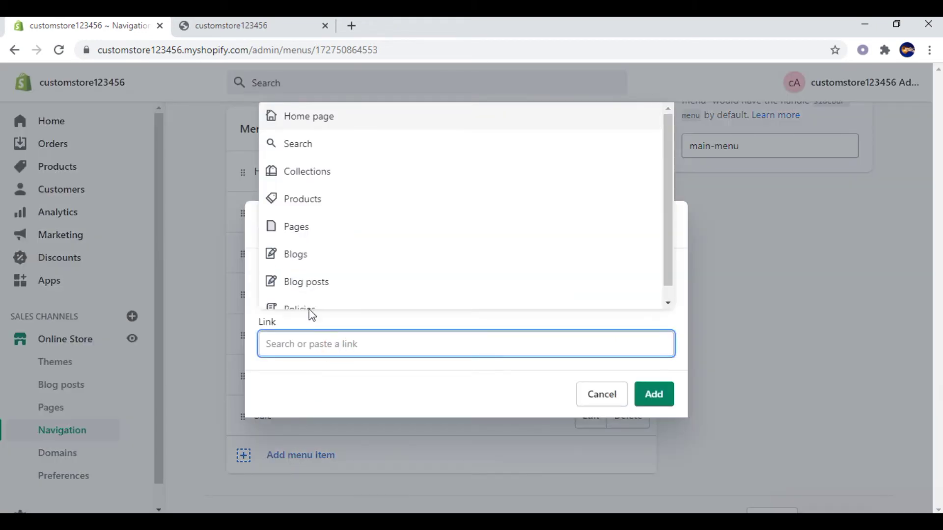
{"action": "left_click", "coordinate": [326, 172]}
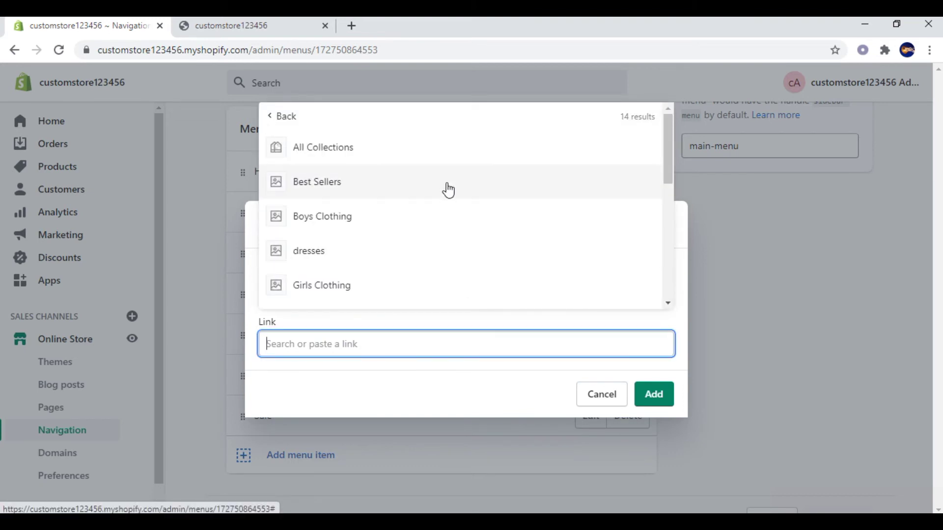
{"action": "scroll", "coordinate": [412, 213], "scroll_direction": "down", "scroll_amount": 1}
{"action": "scroll", "coordinate": [412, 213], "scroll_direction": "down", "scroll_amount": 3}
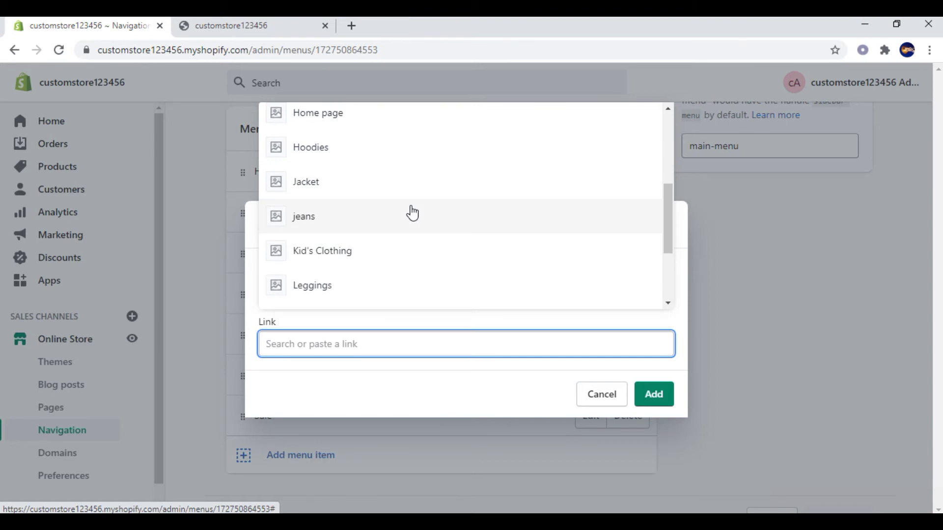
{"action": "scroll", "coordinate": [391, 225], "scroll_direction": "down", "scroll_amount": 3}
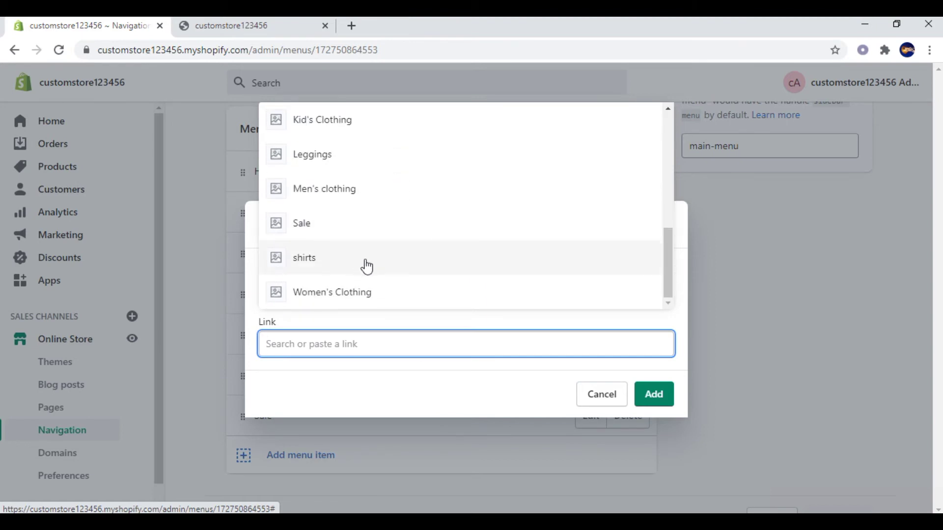
{"action": "scroll", "coordinate": [366, 258], "scroll_direction": "up", "scroll_amount": 5}
{"action": "scroll", "coordinate": [367, 251], "scroll_direction": "down", "scroll_amount": 1}
{"action": "scroll", "coordinate": [368, 252], "scroll_direction": "up", "scroll_amount": 2}
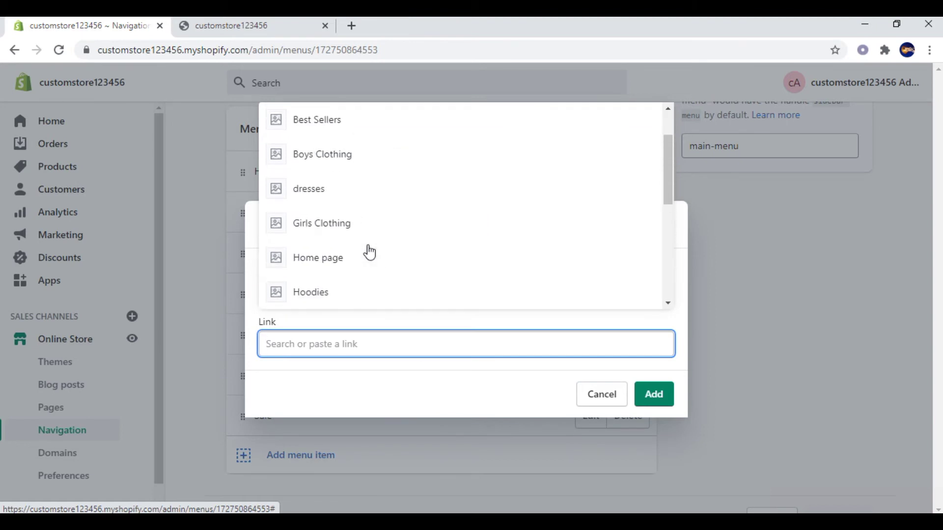
{"action": "left_click", "coordinate": [349, 195]}
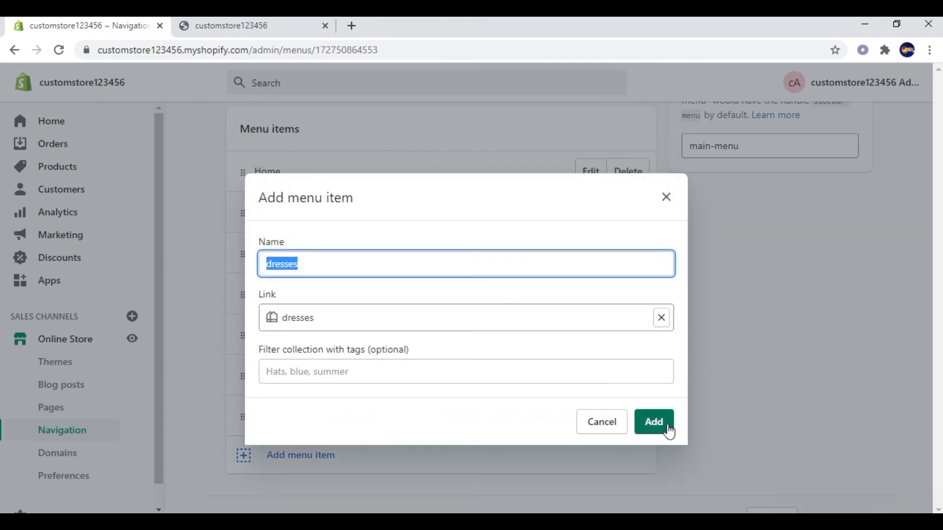
{"action": "left_click", "coordinate": [660, 428]}
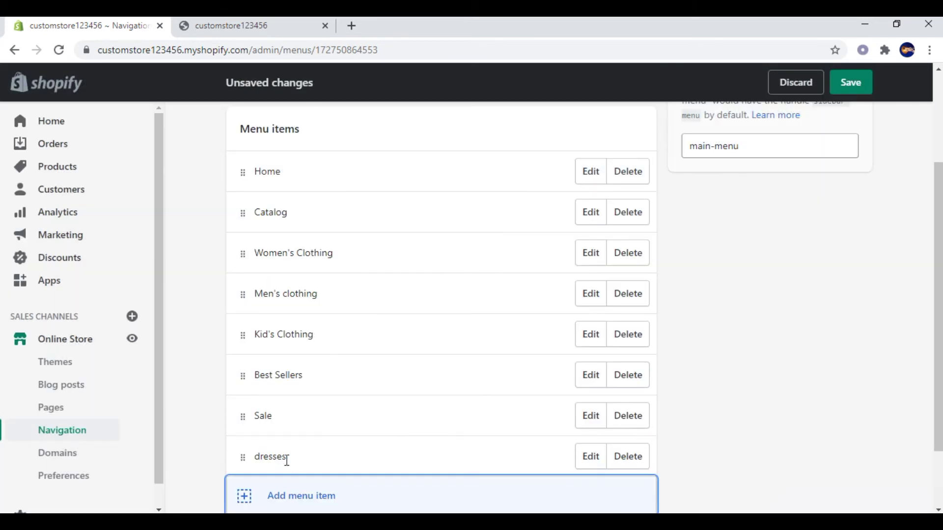
{"action": "left_click_drag", "start_coordinate": [242, 460], "coordinate": [281, 313]}
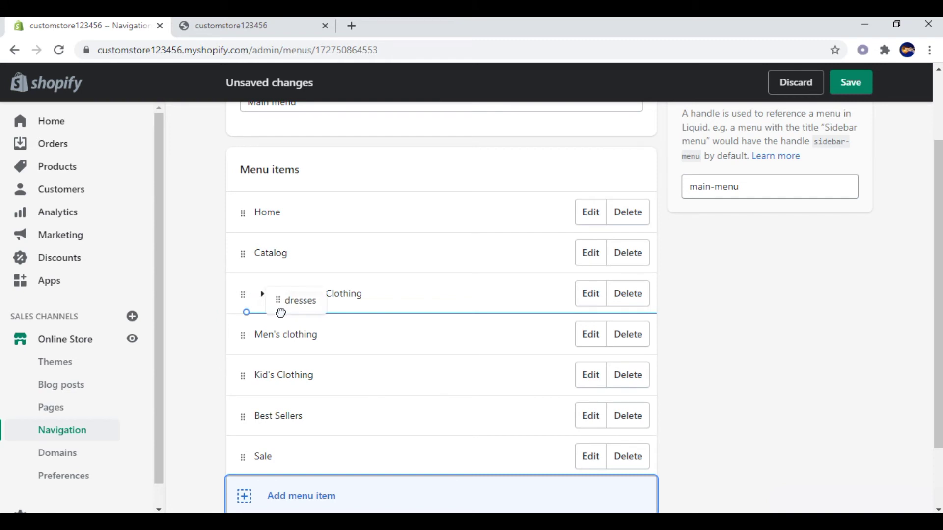
{"action": "left_click_drag", "start_coordinate": [284, 318], "coordinate": [273, 326]}
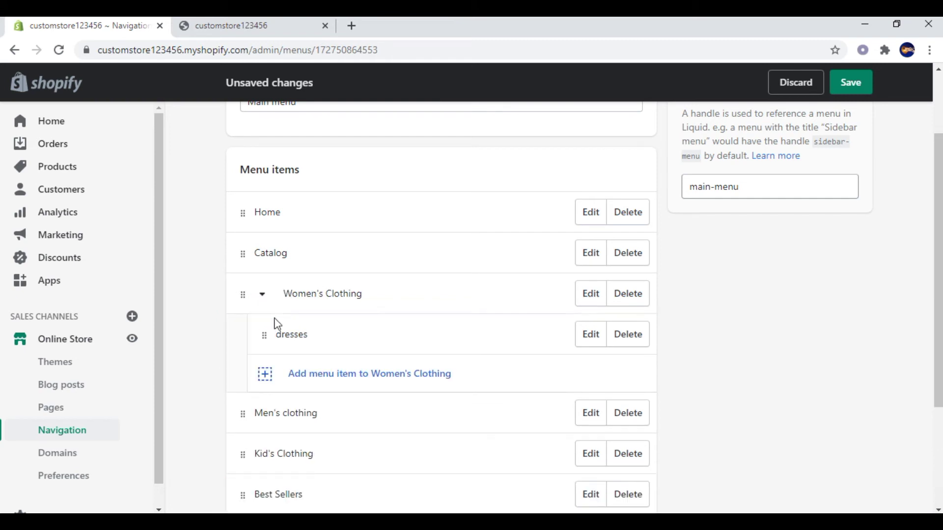
Add a sub-item under Women's Clothing linked to the Hoodies collection
{"action": "left_click", "coordinate": [327, 379]}
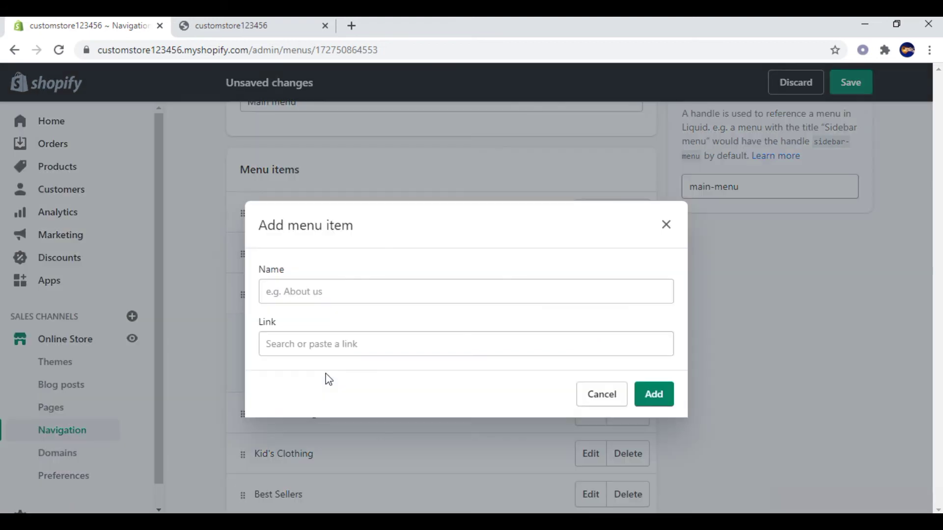
{"action": "left_click", "coordinate": [315, 345]}
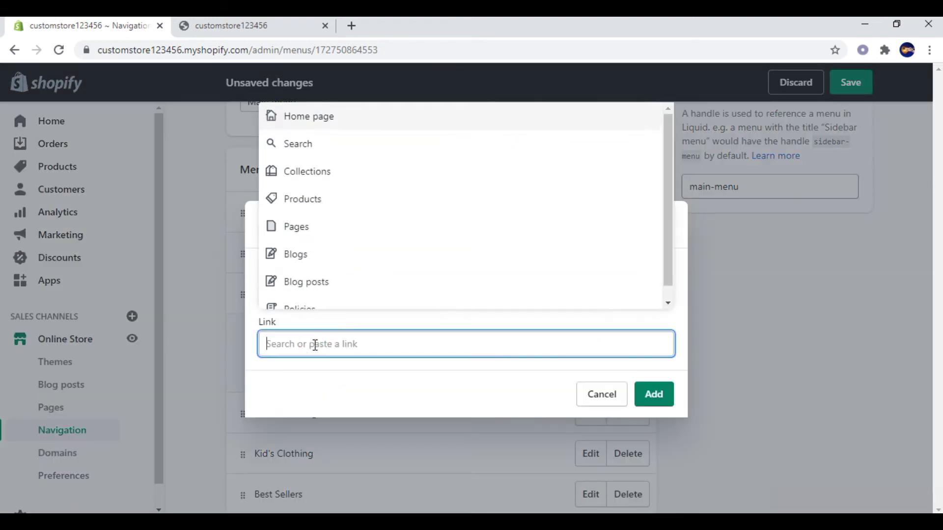
{"action": "left_click", "coordinate": [311, 178]}
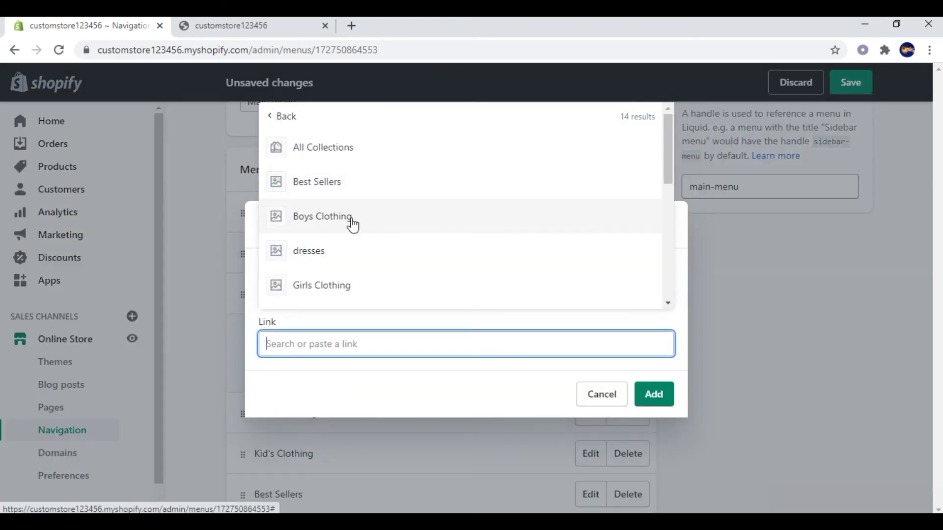
{"action": "scroll", "coordinate": [350, 234], "scroll_direction": "down", "scroll_amount": 2}
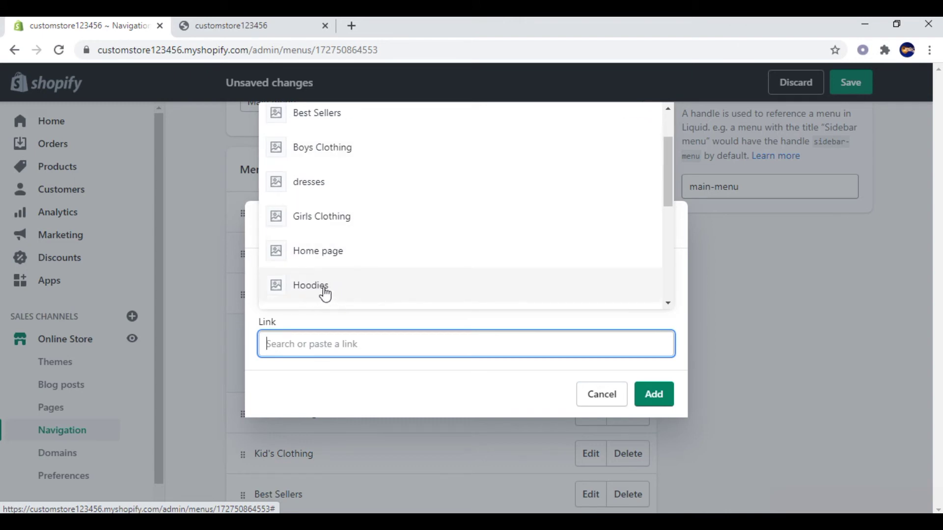
{"action": "left_click", "coordinate": [310, 293]}
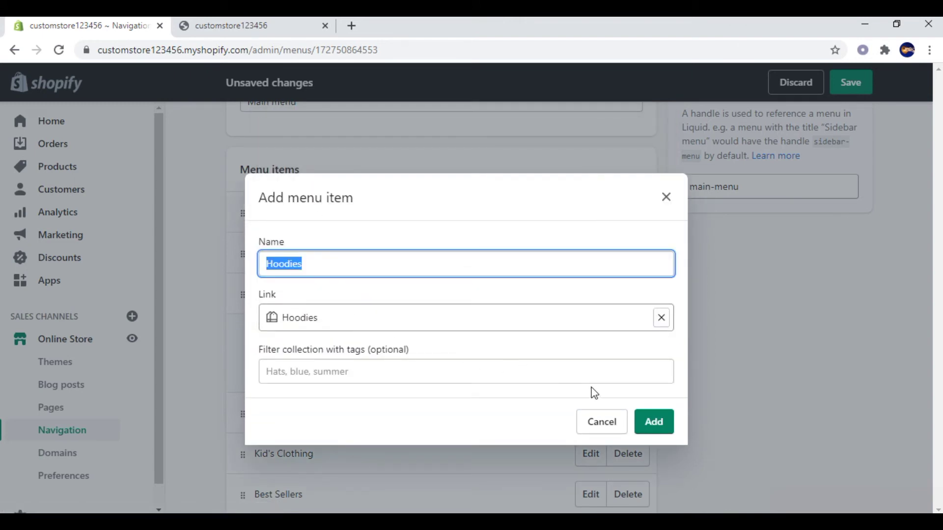
{"action": "left_click", "coordinate": [664, 426]}
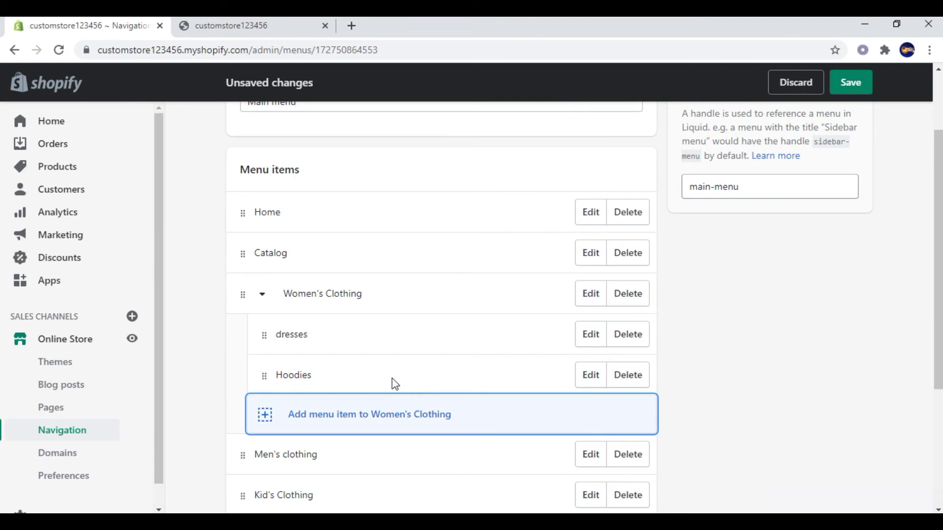
Add a sub-item under Women's Clothing linked to the Leggings collection
{"action": "scroll", "coordinate": [392, 378], "scroll_direction": "down", "scroll_amount": 2}
{"action": "left_click", "coordinate": [325, 350]}
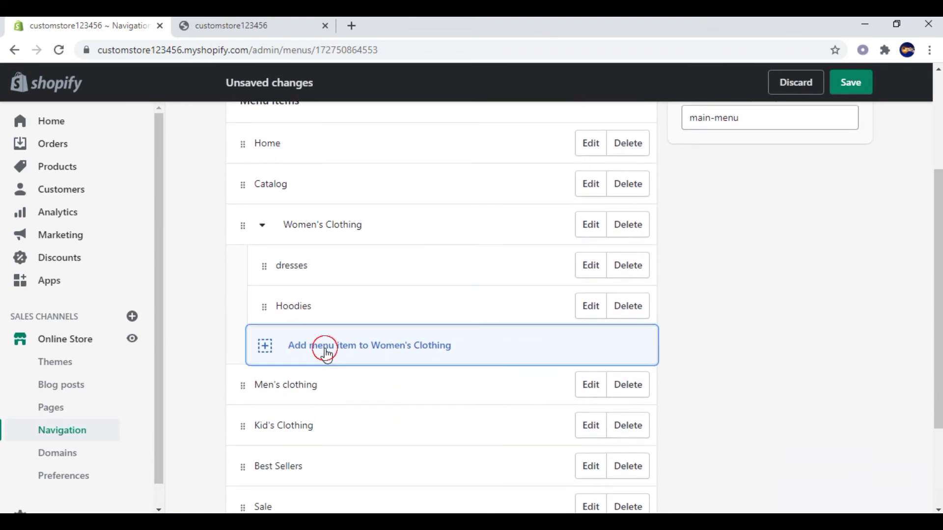
{"action": "left_click", "coordinate": [330, 344]}
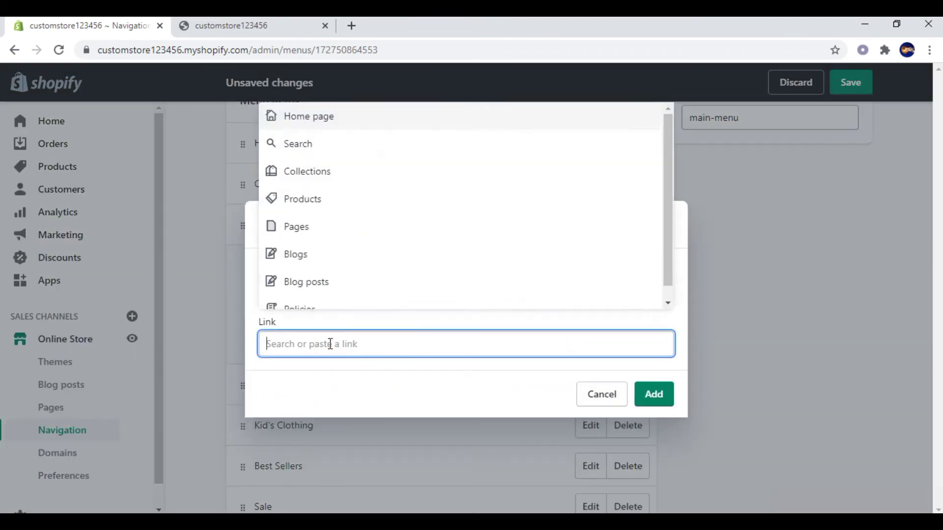
{"action": "left_click", "coordinate": [305, 173]}
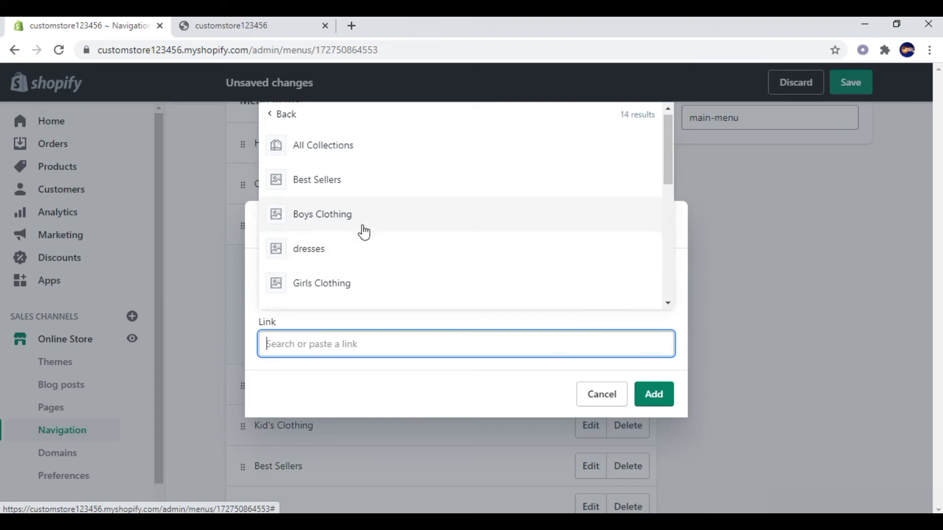
{"action": "scroll", "coordinate": [362, 238], "scroll_direction": "down", "scroll_amount": 3}
{"action": "scroll", "coordinate": [361, 240], "scroll_direction": "down", "scroll_amount": 4}
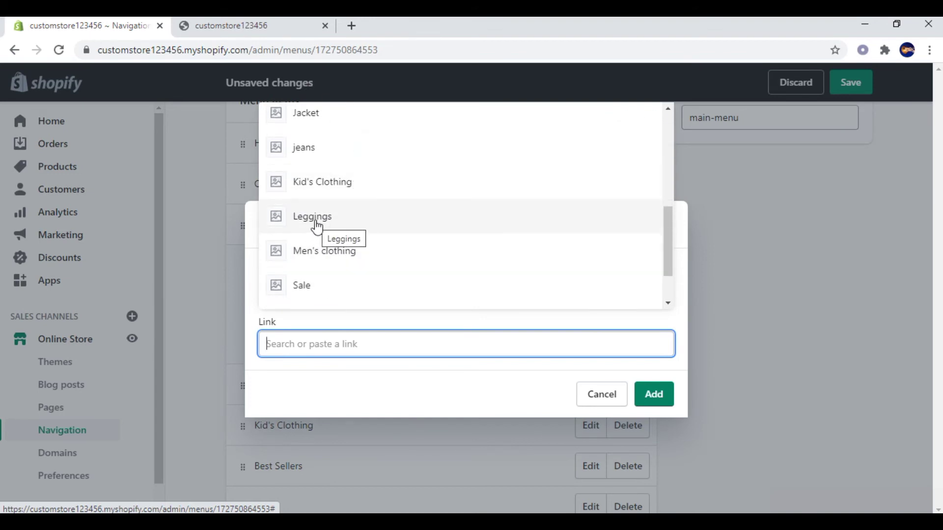
{"action": "left_click", "coordinate": [320, 230]}
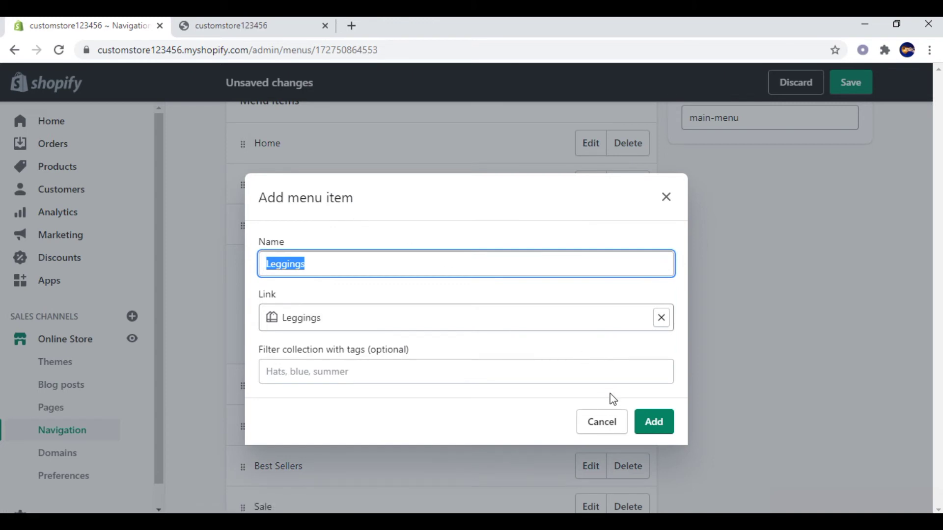
{"action": "left_click", "coordinate": [653, 426]}
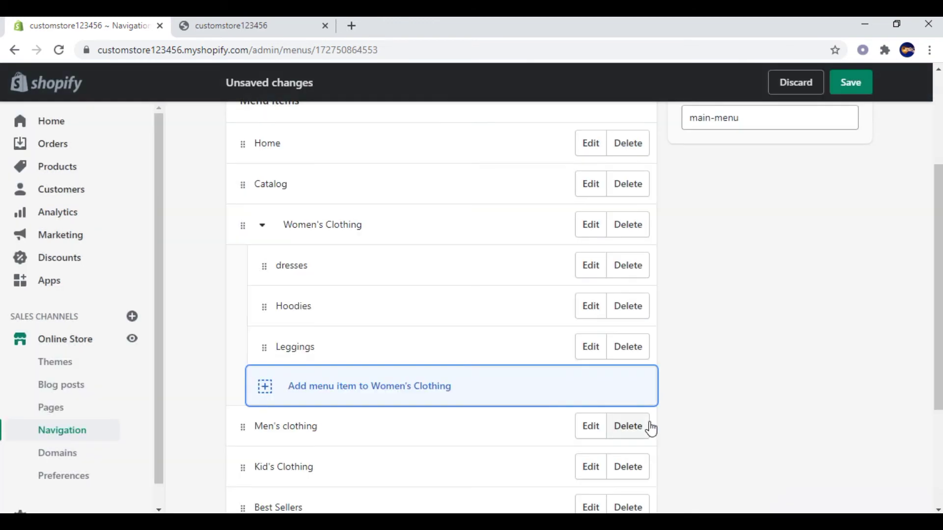
Add a main menu item linked to the jeans collection and nest it under Men's clothing
{"action": "scroll", "coordinate": [702, 354], "scroll_direction": "down", "scroll_amount": 3}
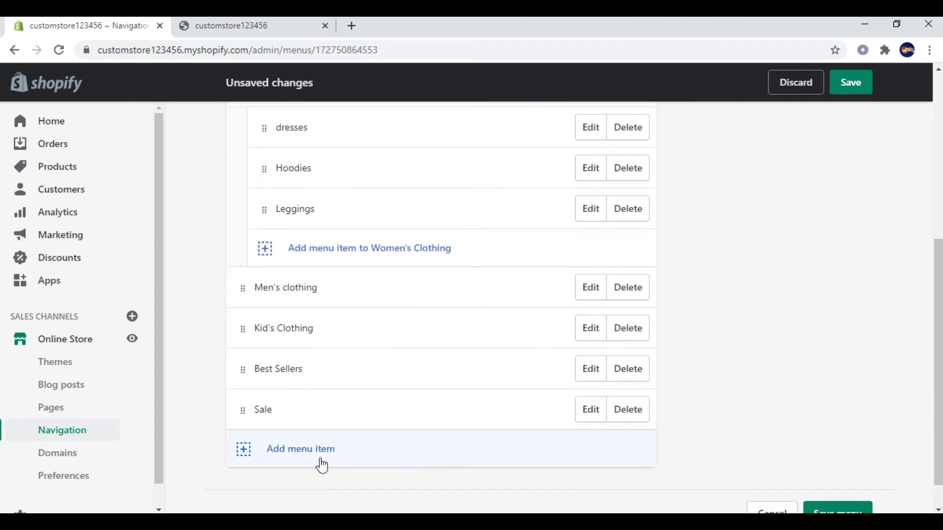
{"action": "left_click", "coordinate": [296, 463]}
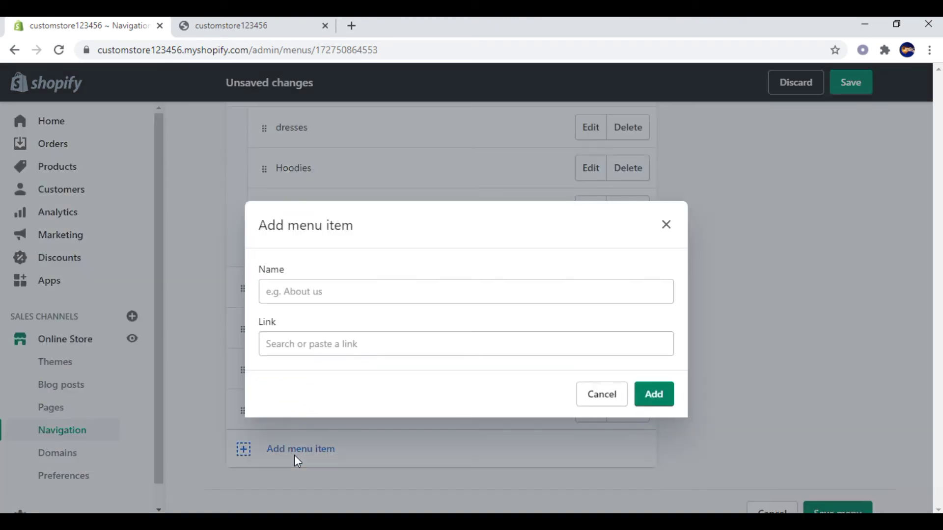
{"action": "left_click", "coordinate": [350, 342]}
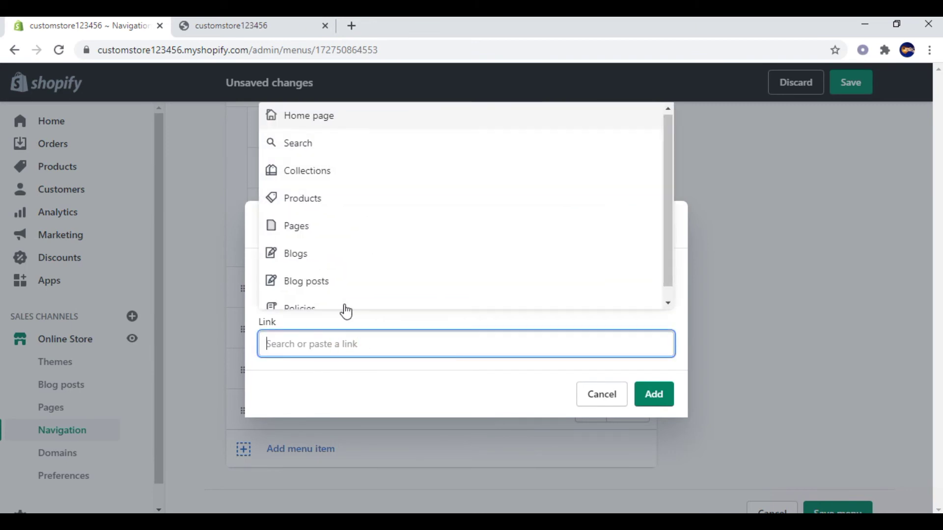
{"action": "left_click", "coordinate": [290, 170]}
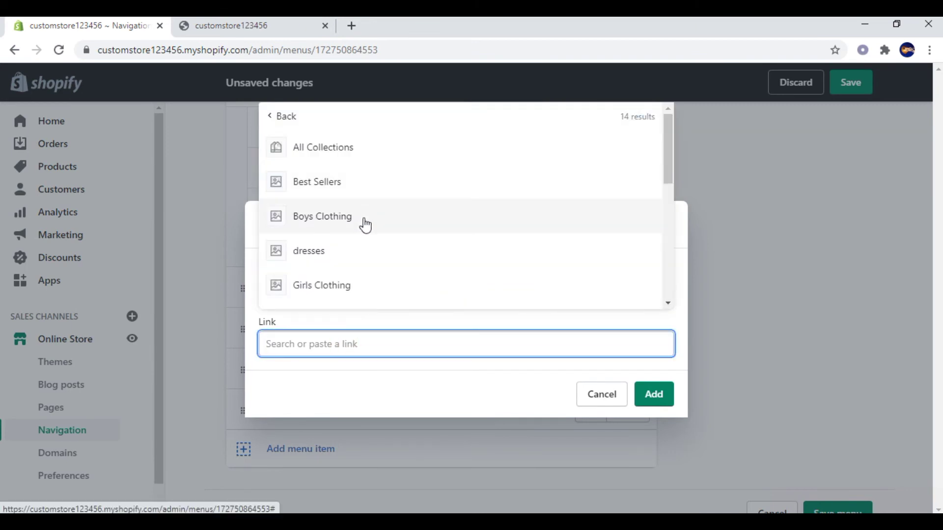
{"action": "scroll", "coordinate": [361, 245], "scroll_direction": "down", "scroll_amount": 3}
{"action": "scroll", "coordinate": [364, 250], "scroll_direction": "down", "scroll_amount": 2}
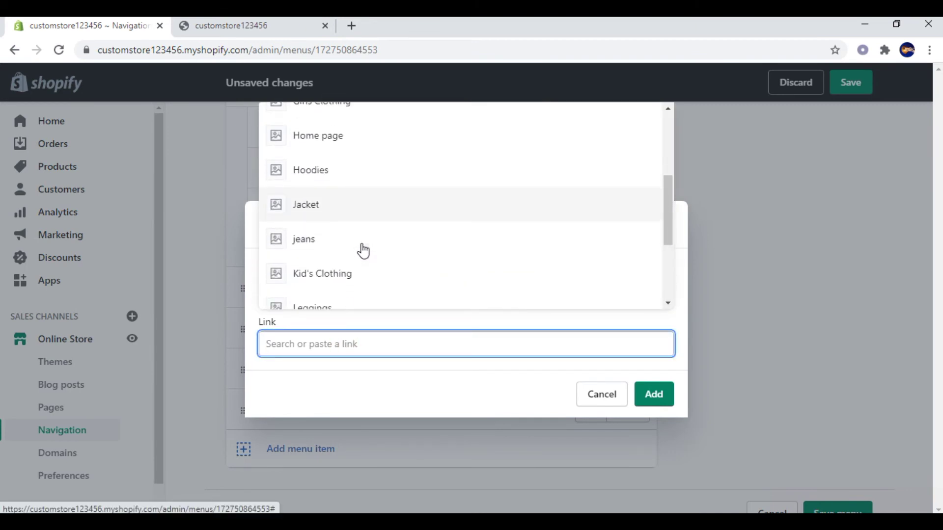
{"action": "left_click", "coordinate": [323, 225]}
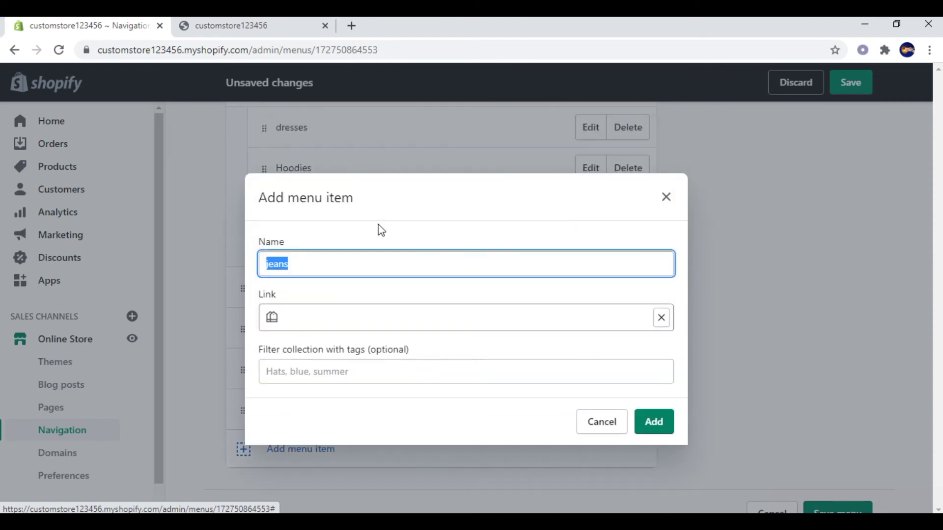
{"action": "left_click", "coordinate": [653, 427]}
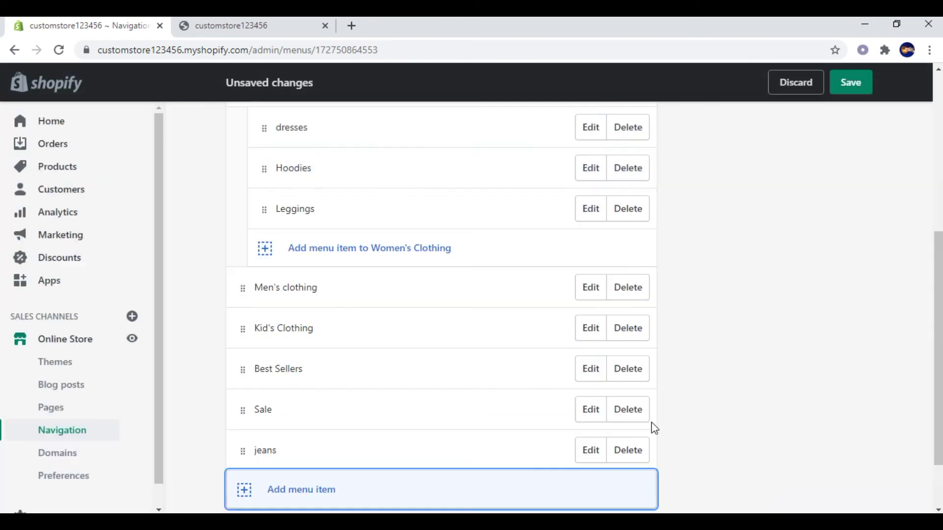
{"action": "scroll", "coordinate": [309, 422], "scroll_direction": "down", "scroll_amount": 2}
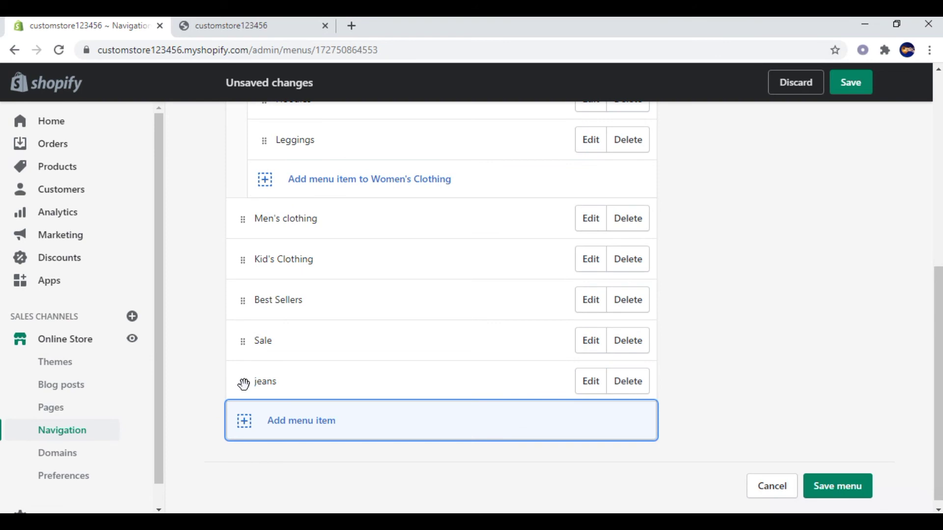
{"action": "left_click_drag", "start_coordinate": [243, 384], "coordinate": [295, 284]}
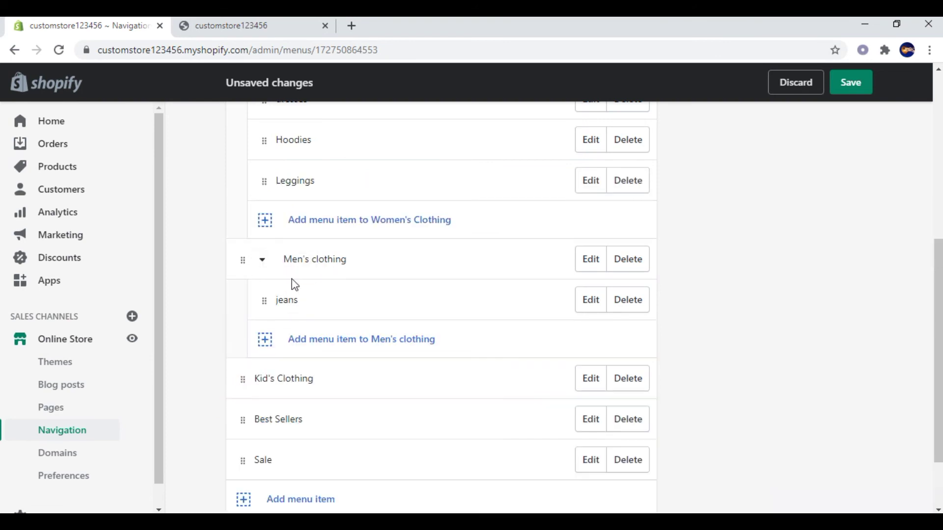
Add a sub-item under Men's clothing linked to the Jacket collection
{"action": "left_click", "coordinate": [335, 348]}
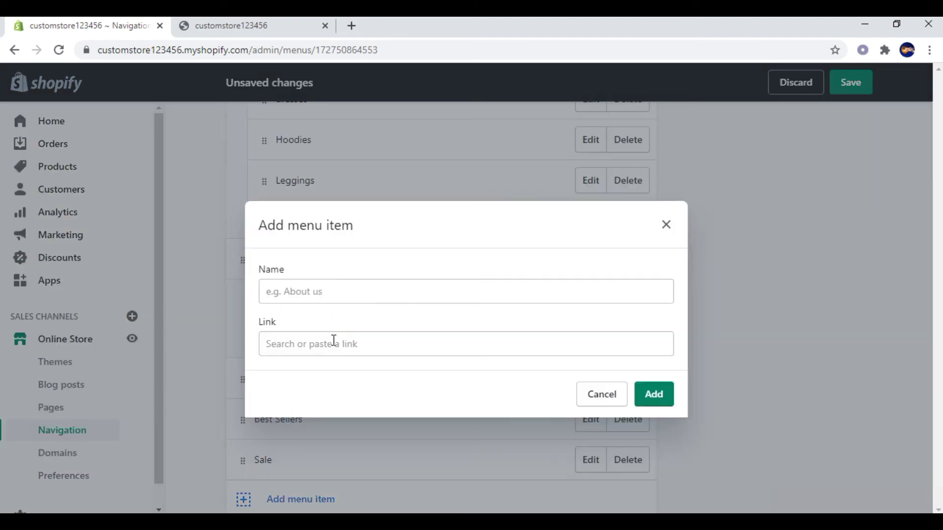
{"action": "left_click", "coordinate": [353, 343]}
{"action": "left_click", "coordinate": [317, 172]}
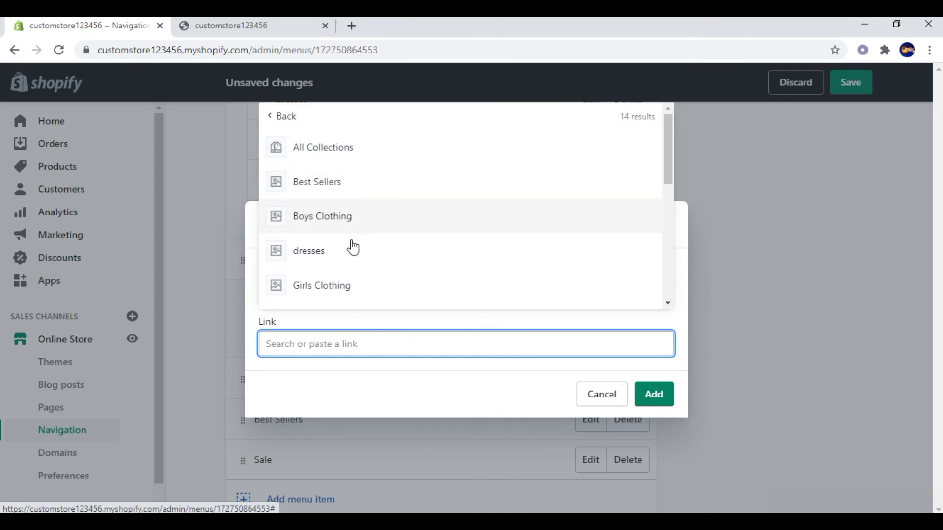
{"action": "scroll", "coordinate": [350, 246], "scroll_direction": "down", "scroll_amount": 3}
{"action": "left_click", "coordinate": [346, 257]}
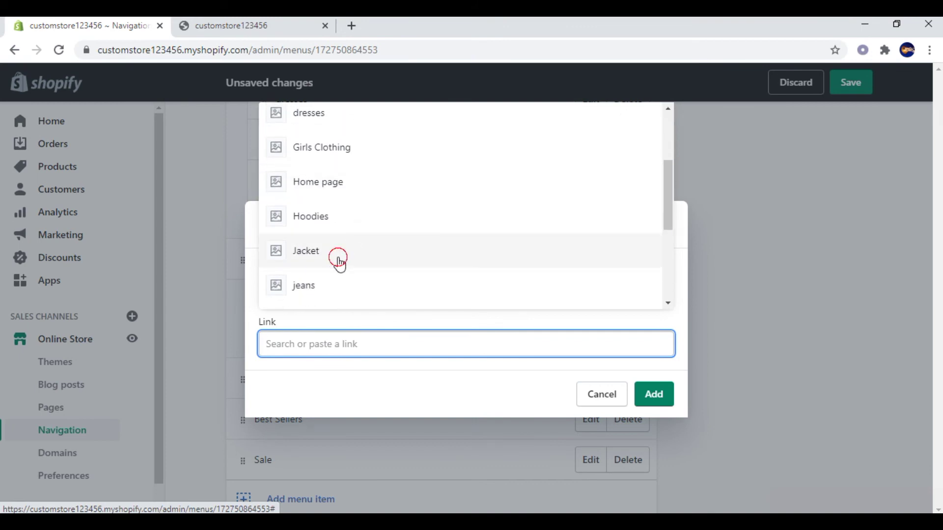
{"action": "left_click", "coordinate": [663, 423]}
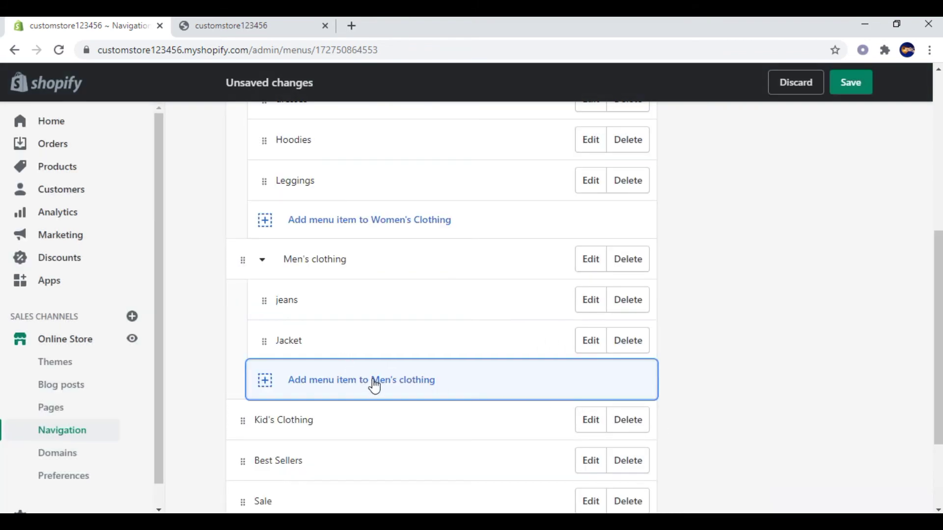
Add a sub-item under Men's clothing linked to the shirts collection
{"action": "left_click", "coordinate": [372, 387]}
{"action": "left_click", "coordinate": [349, 342]}
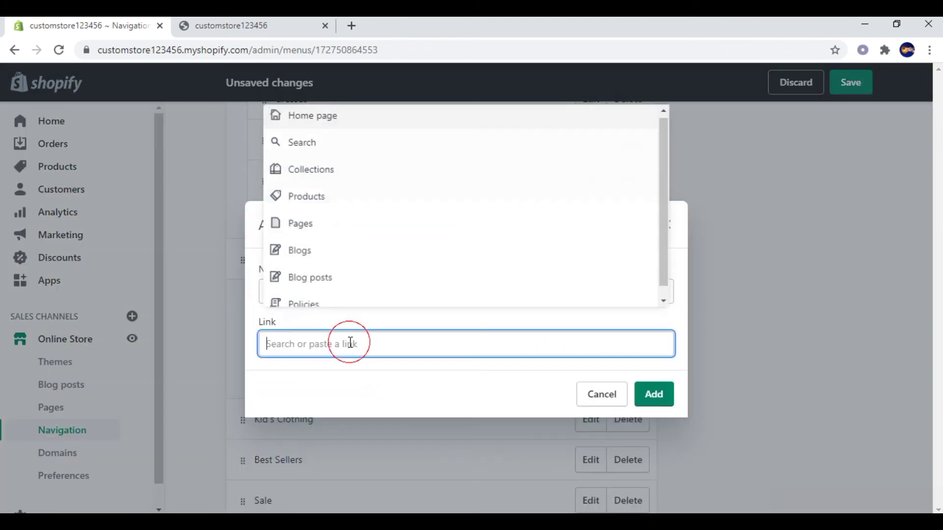
{"action": "left_click", "coordinate": [332, 172]}
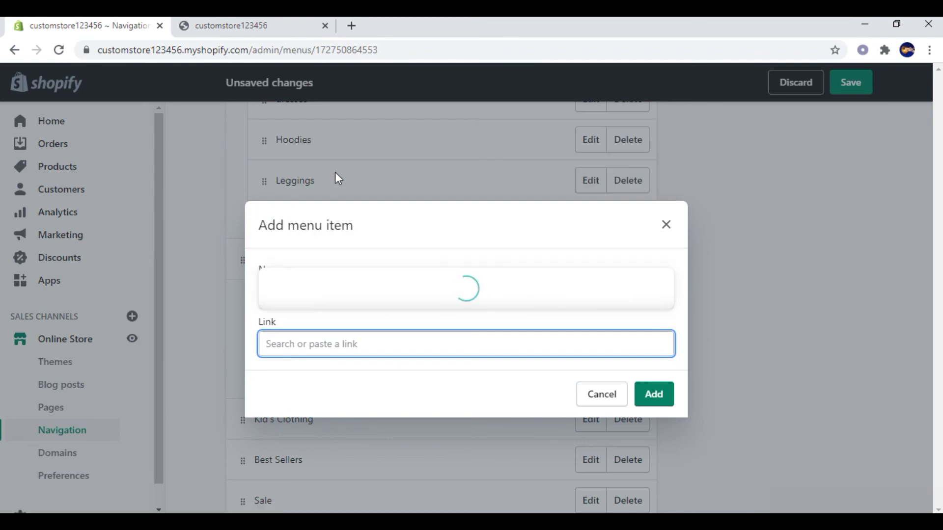
{"action": "scroll", "coordinate": [352, 238], "scroll_direction": "down", "scroll_amount": 4}
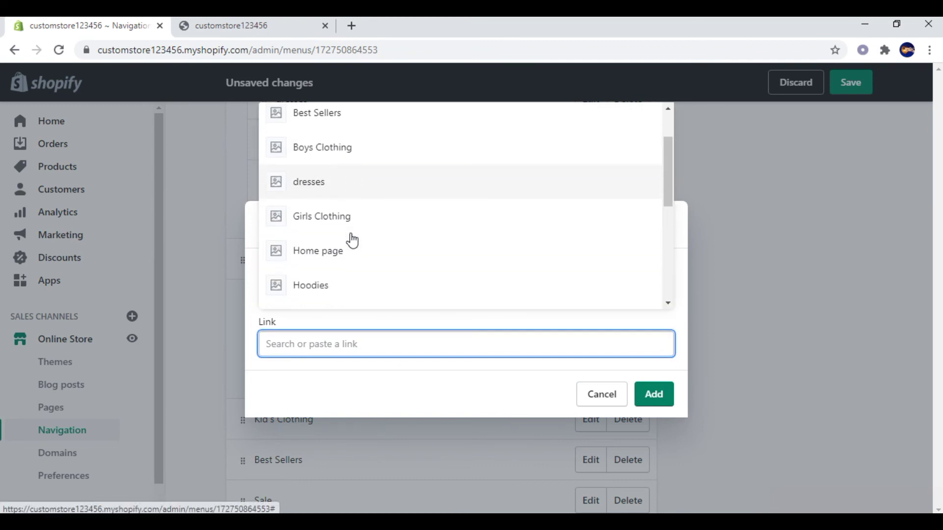
{"action": "scroll", "coordinate": [352, 240], "scroll_direction": "down", "scroll_amount": 3}
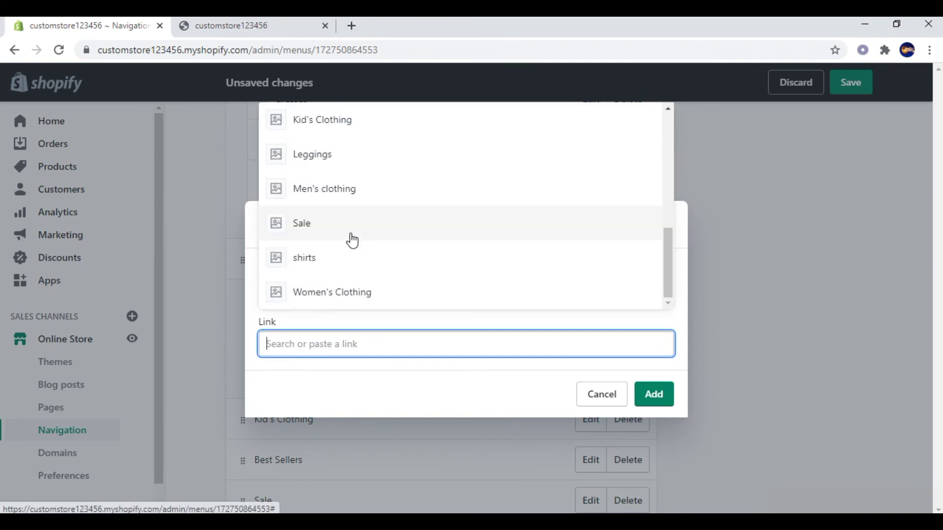
{"action": "left_click", "coordinate": [312, 264]}
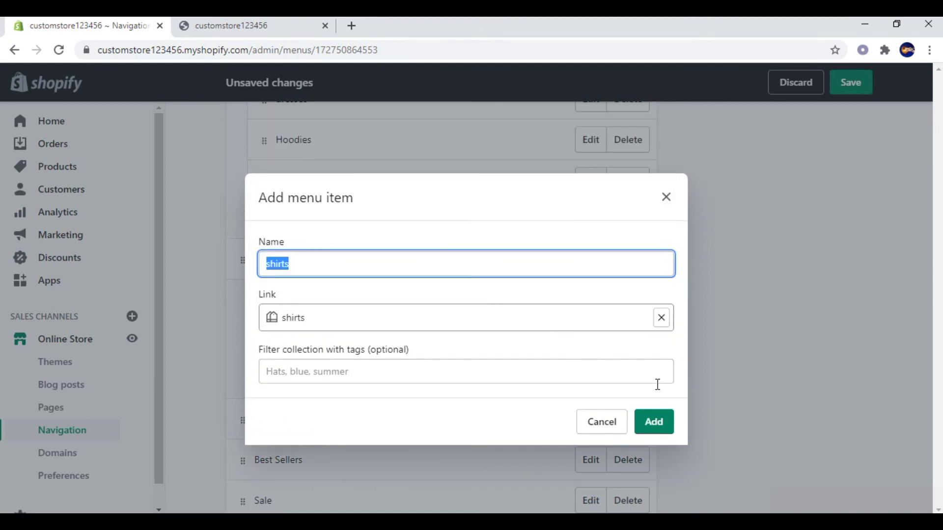
{"action": "left_click", "coordinate": [655, 421]}
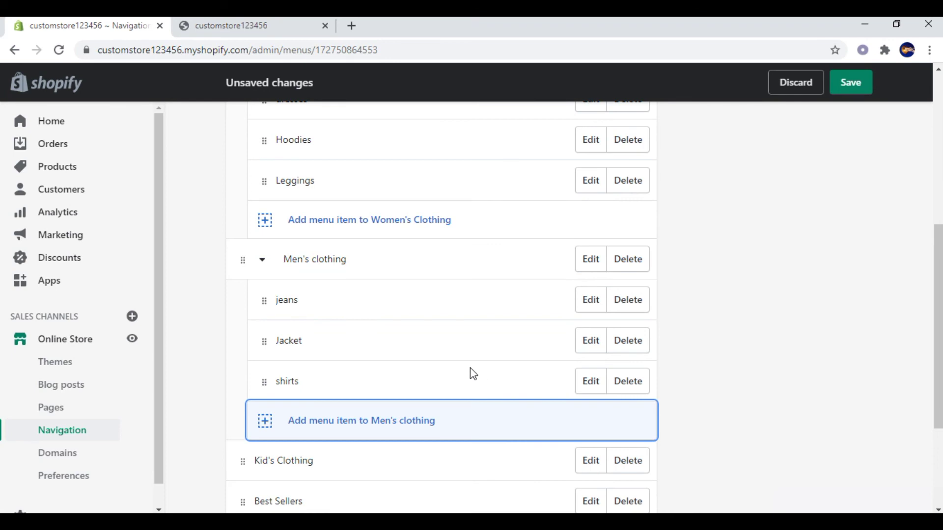
Add a main menu item linked to the Boys Clothing collection and nest it under Kid's Clothing
{"action": "scroll", "coordinate": [460, 361], "scroll_direction": "down", "scroll_amount": 3}
{"action": "left_click", "coordinate": [684, 387]}
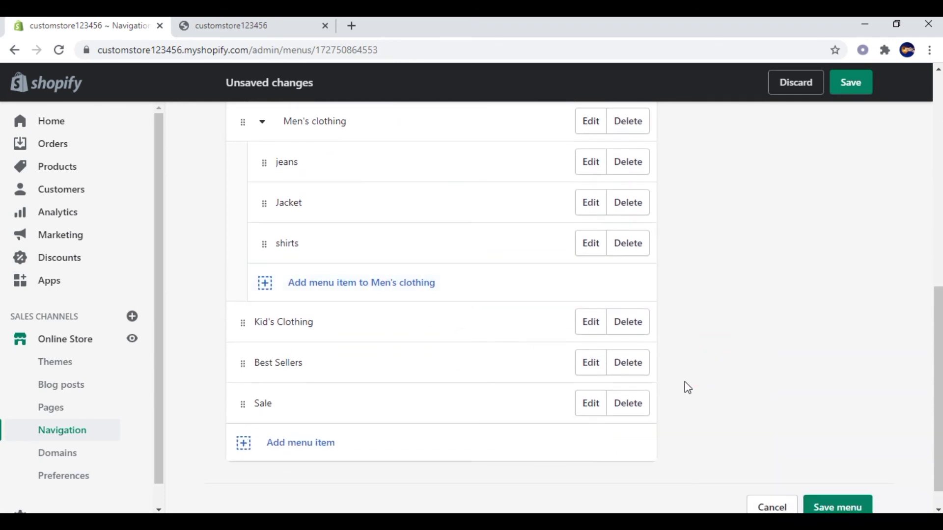
{"action": "scroll", "coordinate": [456, 450], "scroll_direction": "down", "scroll_amount": 1}
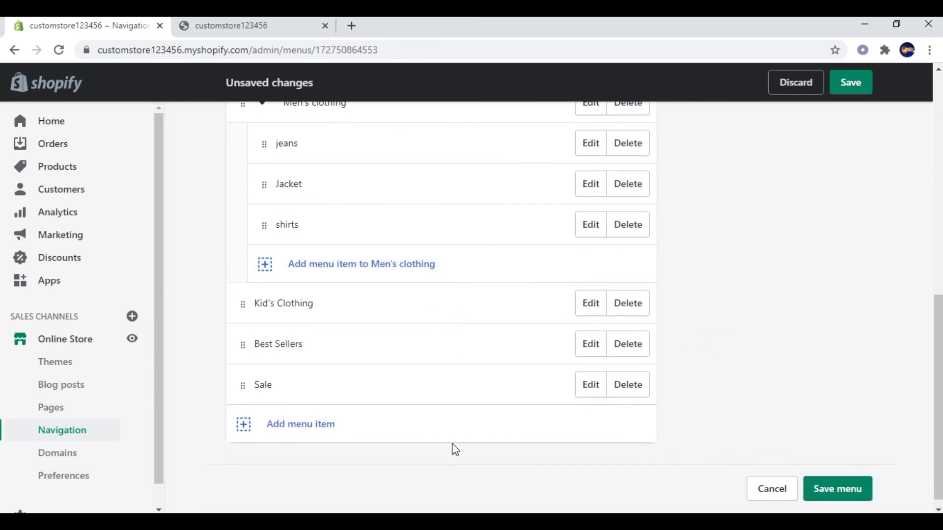
{"action": "left_click", "coordinate": [313, 418]}
{"action": "left_click", "coordinate": [322, 345]}
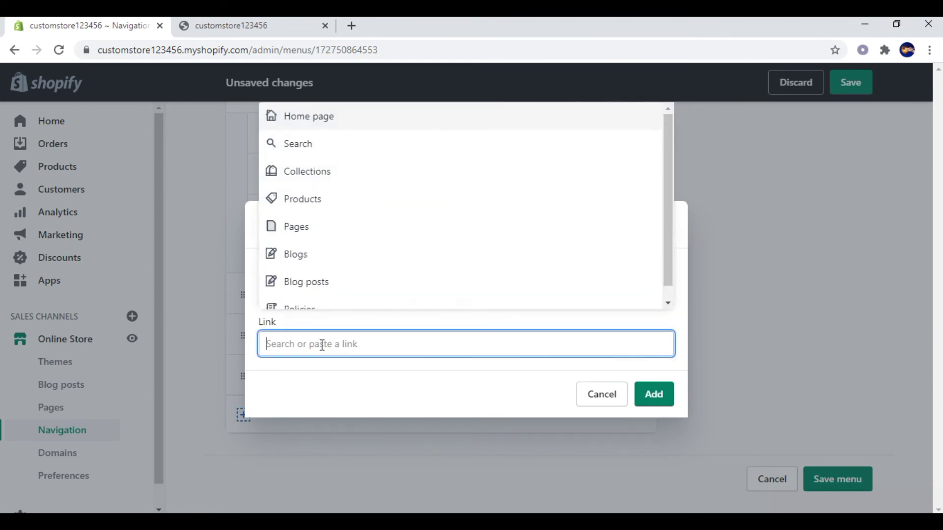
{"action": "left_click", "coordinate": [313, 171]}
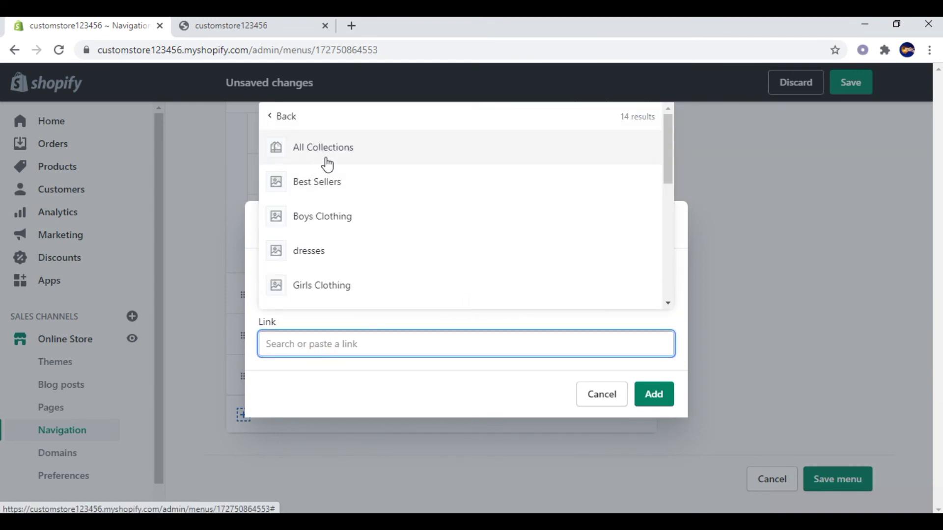
{"action": "left_click", "coordinate": [395, 228]}
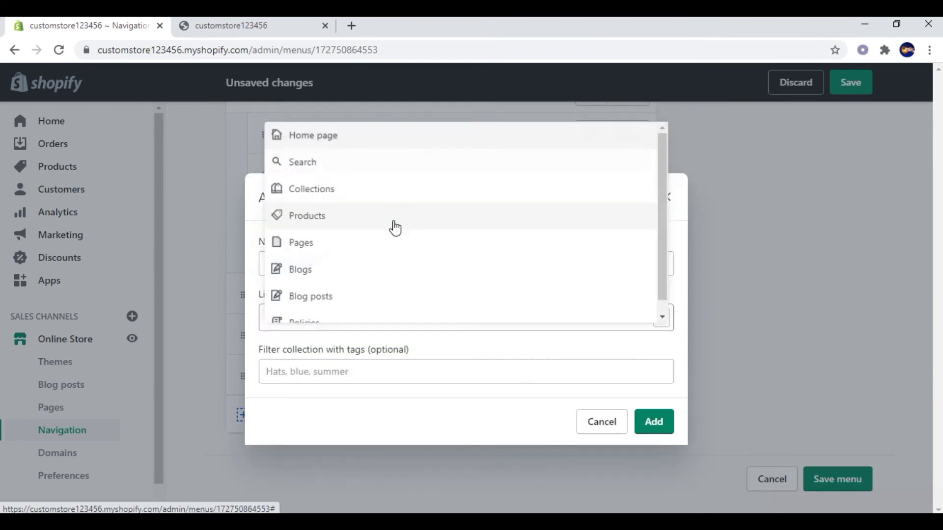
{"action": "left_click", "coordinate": [658, 423]}
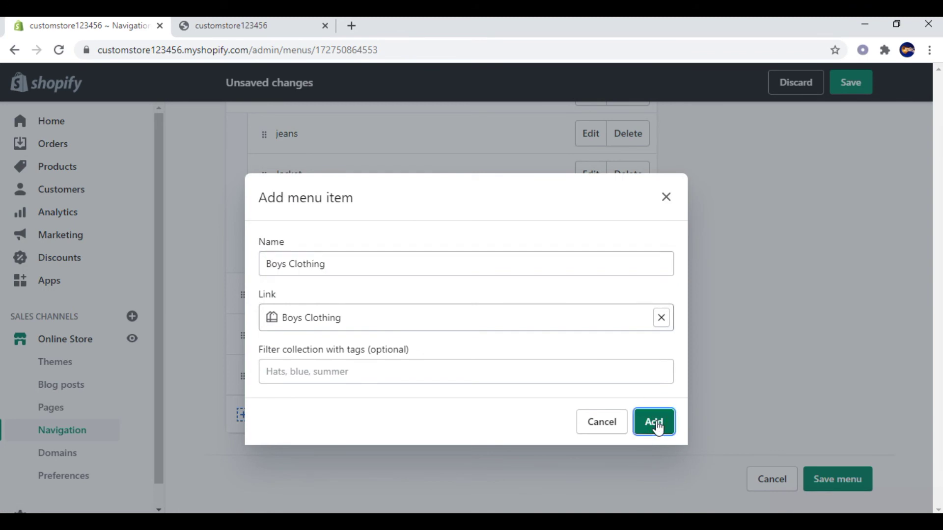
{"action": "scroll", "coordinate": [461, 373], "scroll_direction": "down", "scroll_amount": 1}
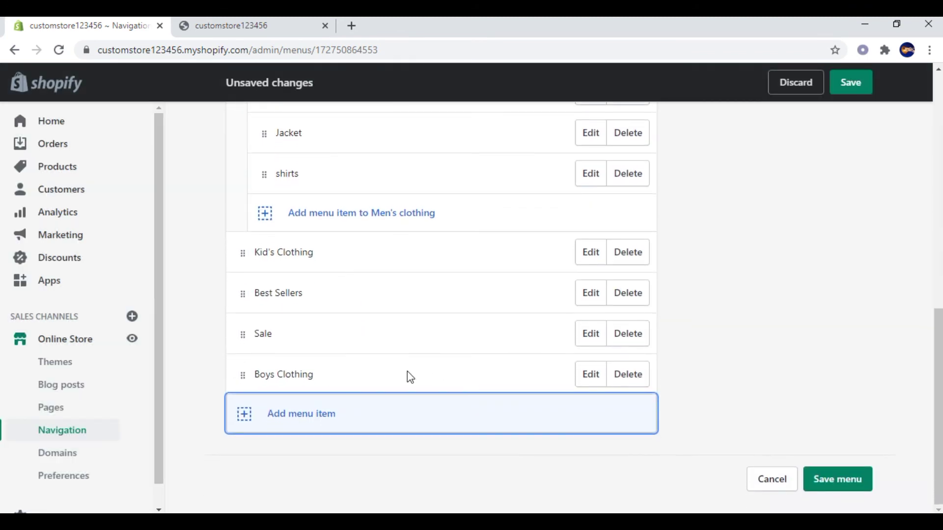
{"action": "left_click_drag", "start_coordinate": [243, 377], "coordinate": [271, 322]}
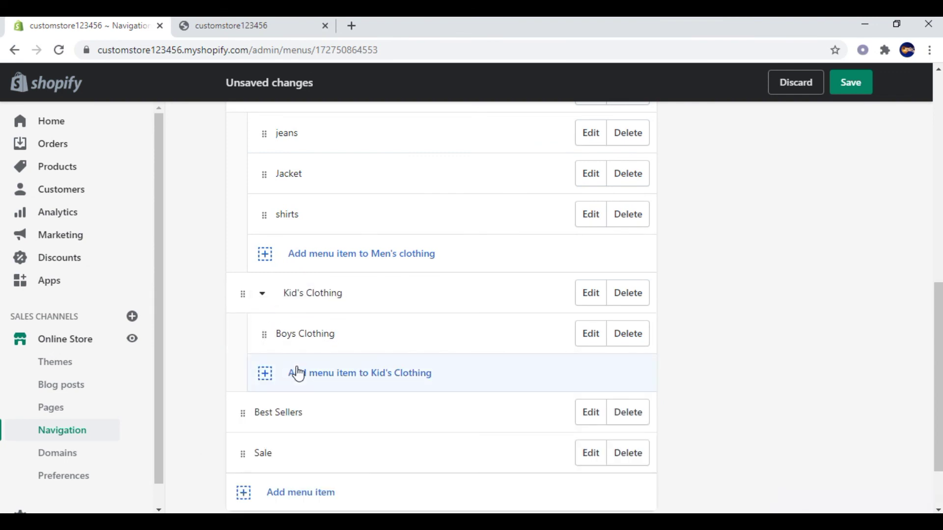
Add a sub-item under Kid's Clothing linked to the Girls Clothing collection
{"action": "left_click", "coordinate": [347, 378]}
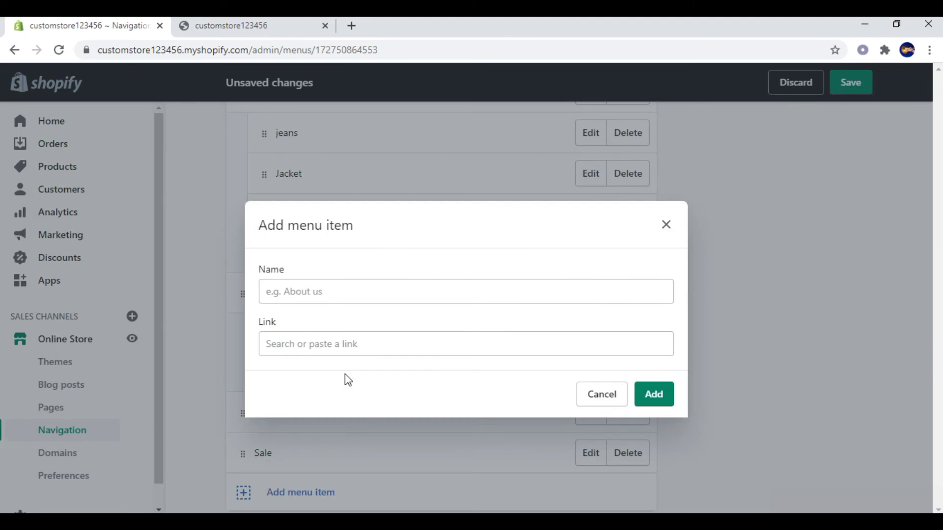
{"action": "left_click", "coordinate": [337, 345]}
{"action": "left_click", "coordinate": [347, 178]}
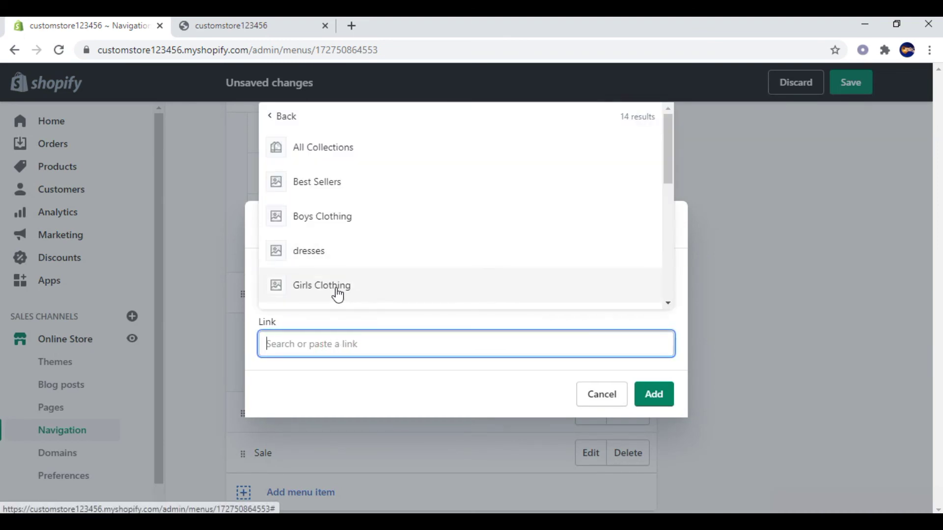
{"action": "left_click", "coordinate": [338, 290]}
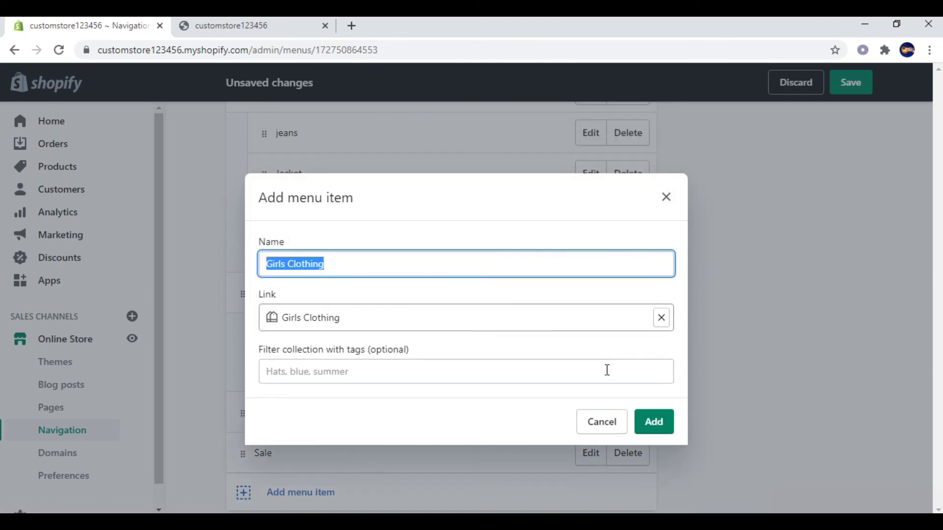
{"action": "left_click", "coordinate": [658, 423]}
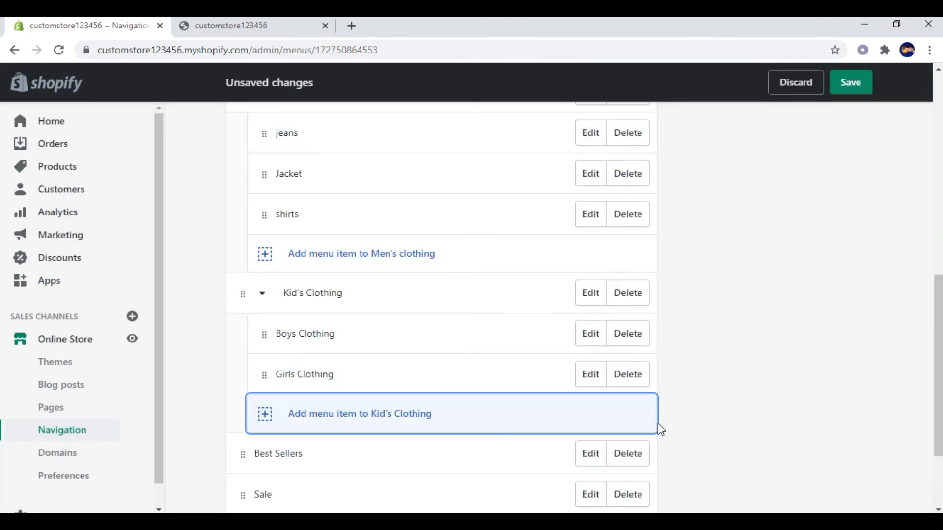
{"action": "left_click", "coordinate": [704, 407]}
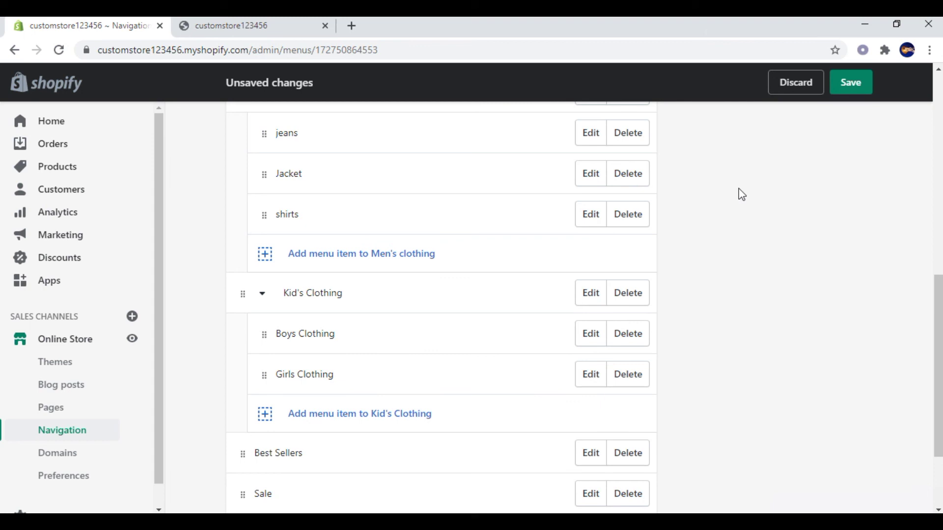
Save the main menu and review its nested items
{"action": "left_click", "coordinate": [850, 92]}
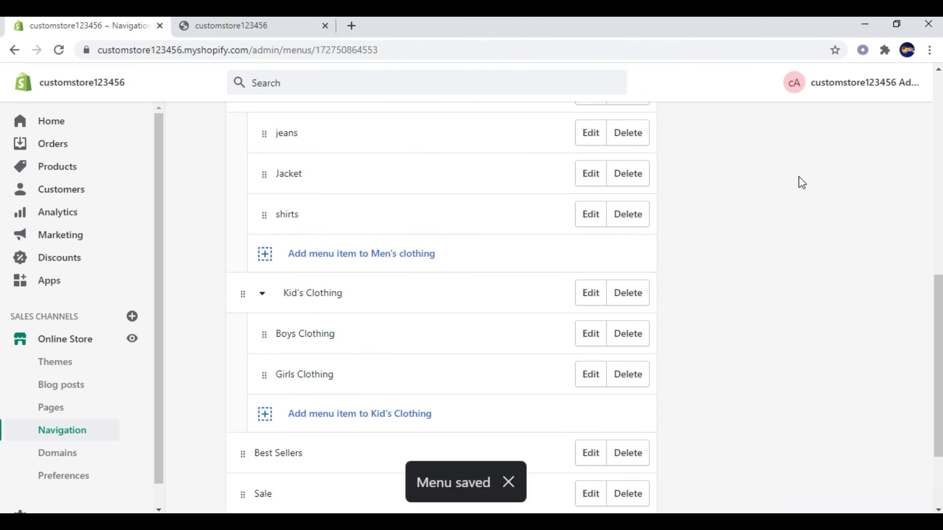
{"action": "scroll", "coordinate": [762, 249], "scroll_direction": "down", "scroll_amount": 2}
{"action": "scroll", "coordinate": [759, 249], "scroll_direction": "up", "scroll_amount": 6}
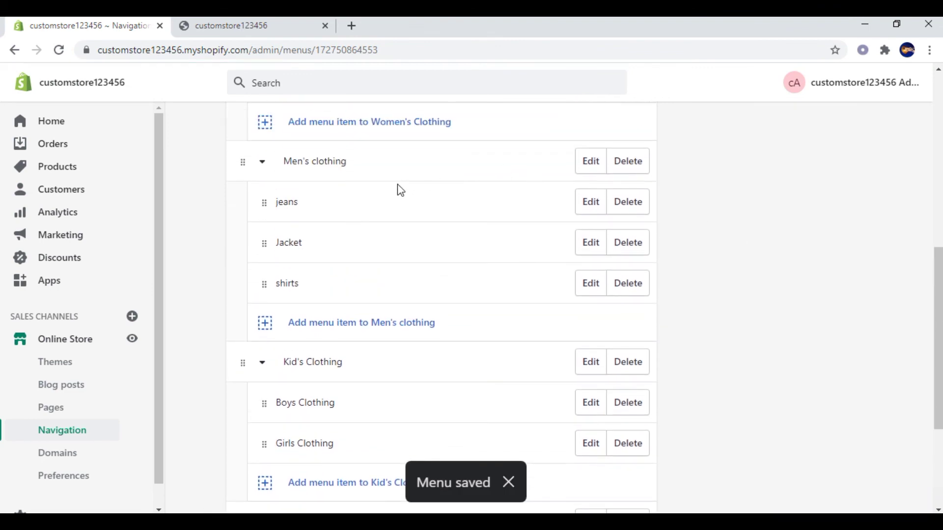
{"action": "scroll", "coordinate": [388, 191], "scroll_direction": "up", "scroll_amount": 4}
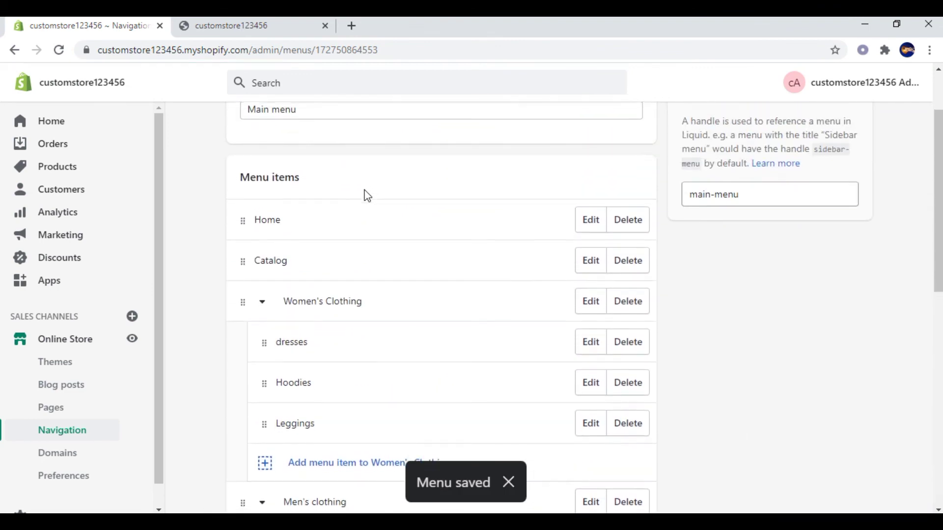
{"action": "scroll", "coordinate": [365, 193], "scroll_direction": "down", "scroll_amount": 1}
Reload the storefront preview, check the Women's, Men's and Kid's Clothing drop-downs, and return to the store admin's home page
{"action": "left_click", "coordinate": [246, 34]}
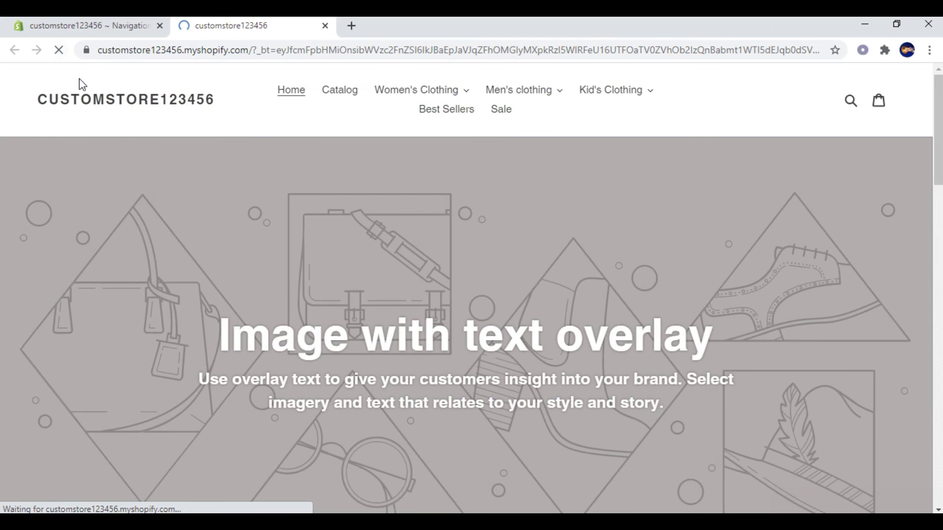
{"action": "left_click", "coordinate": [463, 90]}
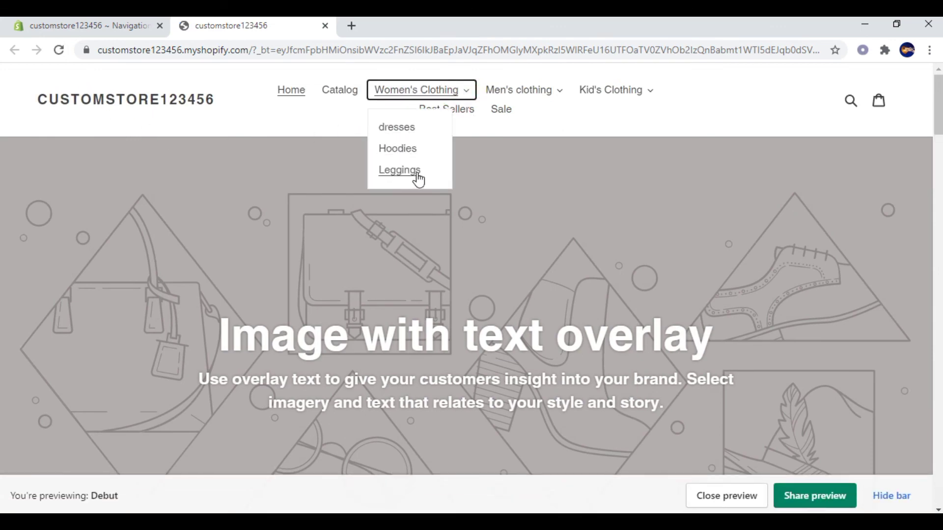
{"action": "left_click", "coordinate": [547, 93]}
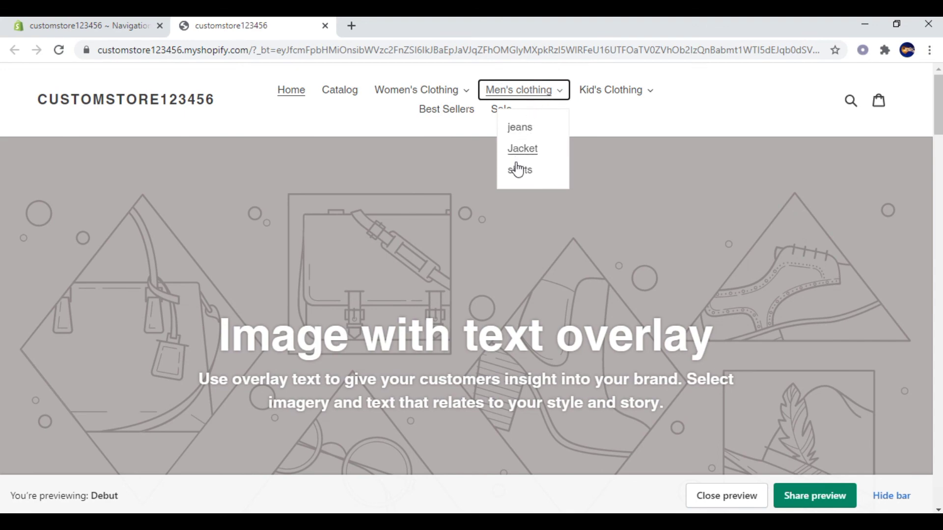
{"action": "left_click", "coordinate": [614, 94]}
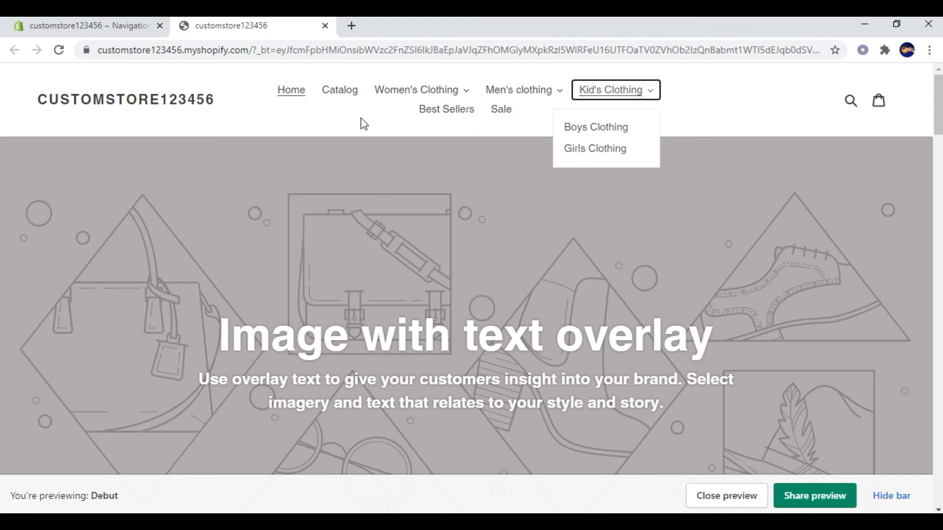
{"action": "left_click", "coordinate": [125, 31]}
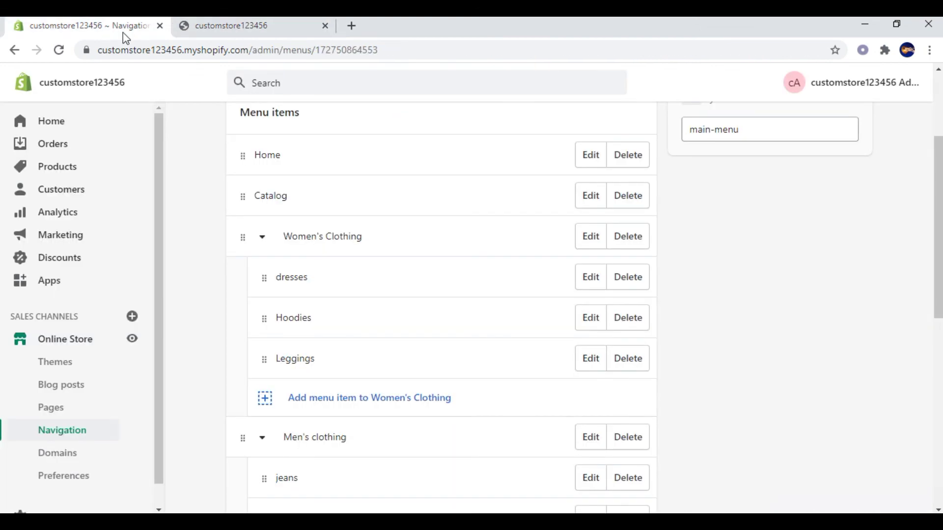
{"action": "left_click", "coordinate": [70, 126]}
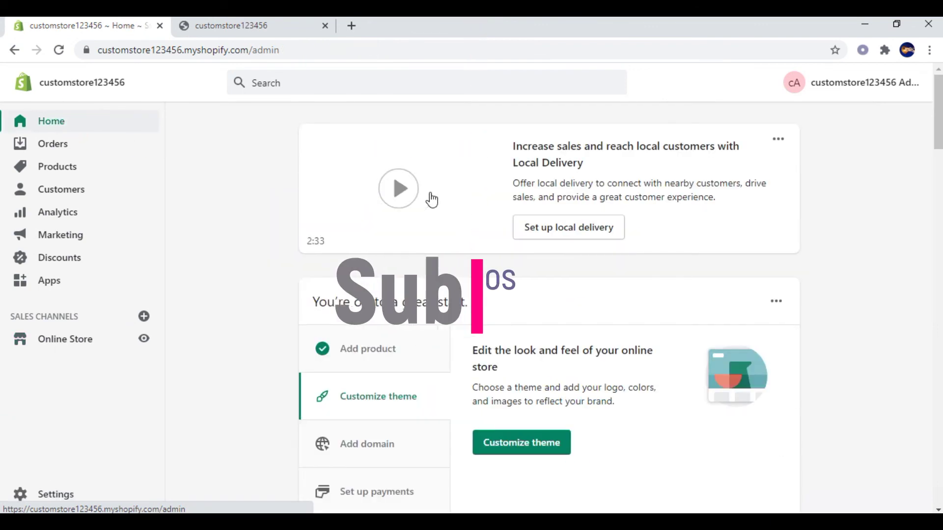